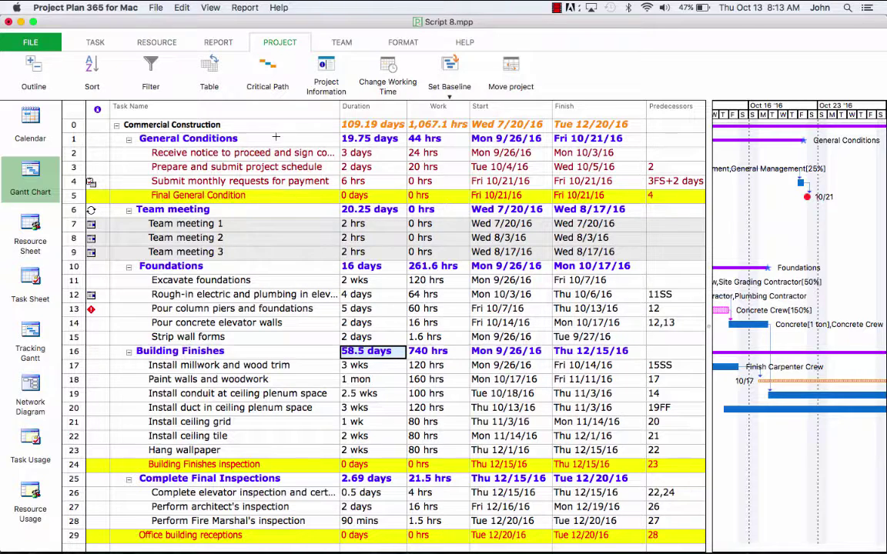
In Task Information, rename task 3 to 'Prepare, review, and submit project schedule'
left_click(233, 170)
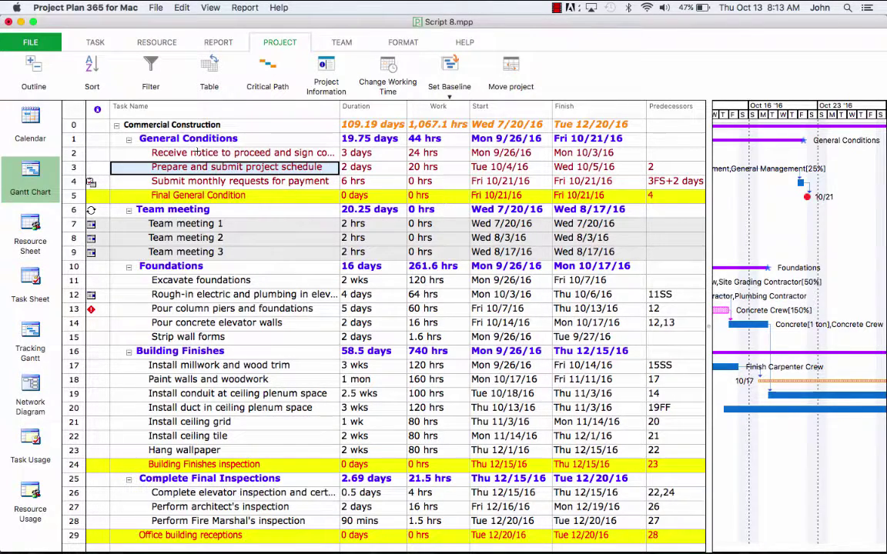
left_click(96, 43)
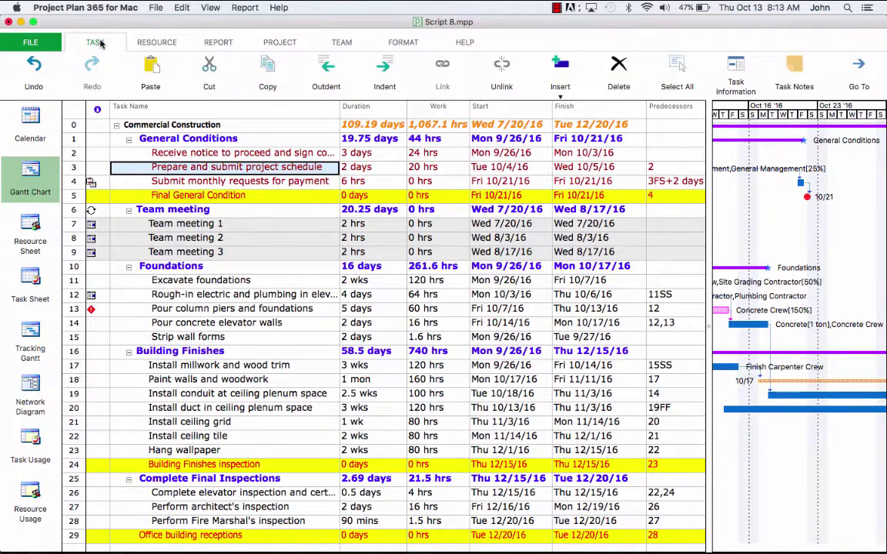
left_click(735, 77)
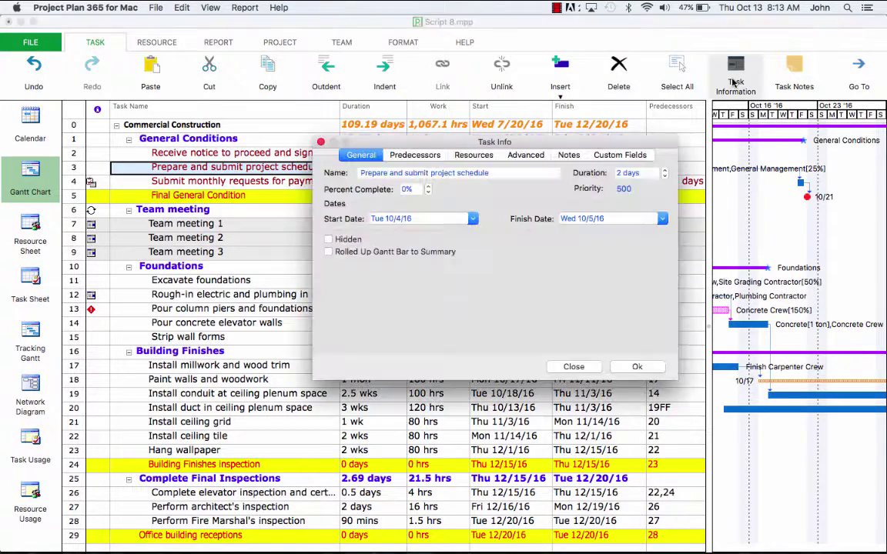
left_click(388, 175)
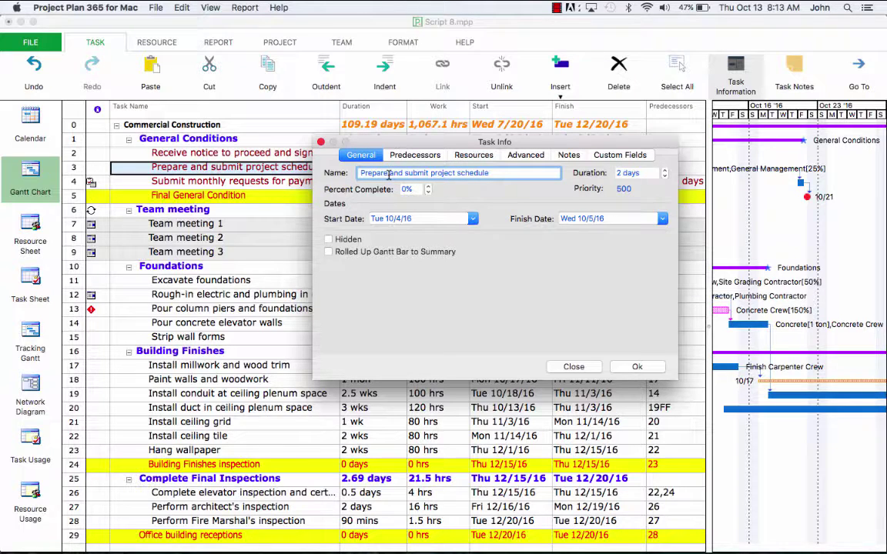
type(", review,")
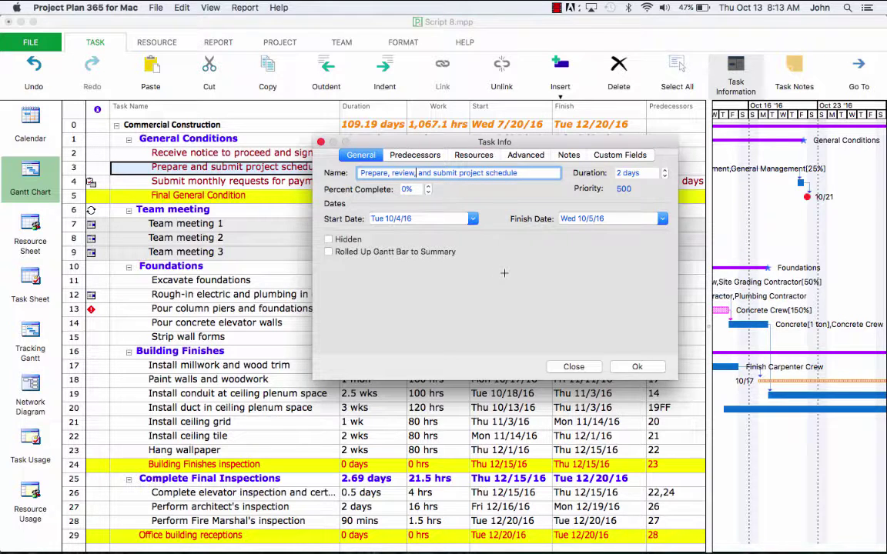
left_click(636, 367)
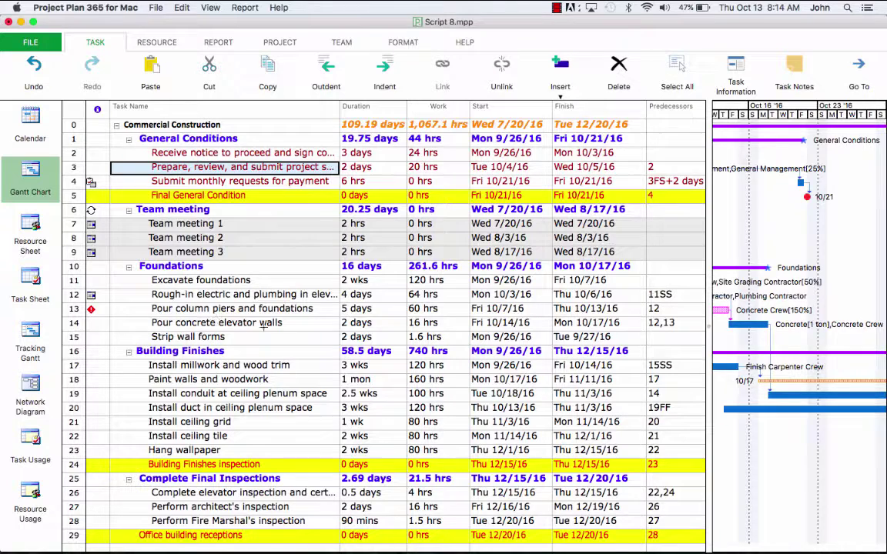
Change the Pour concrete elevator walls duration from 2 to 3.5 days
left_click(356, 323)
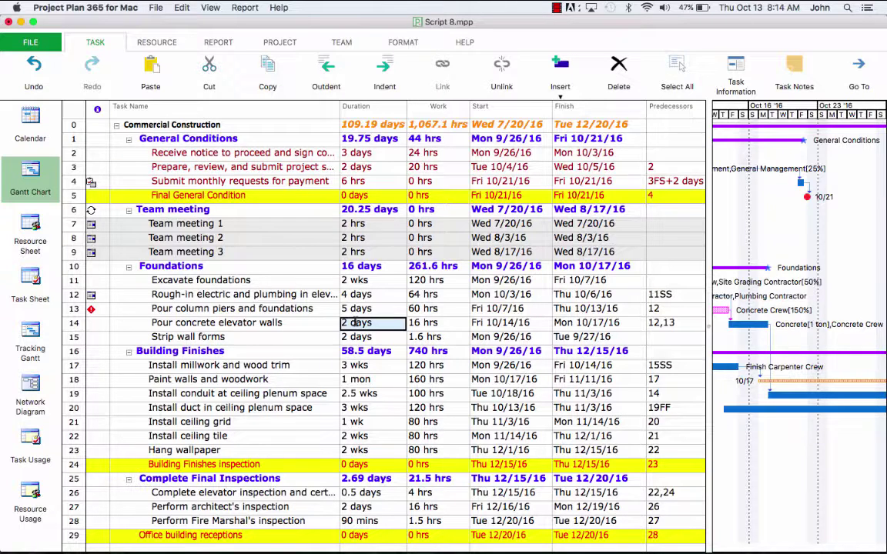
left_click(398, 323)
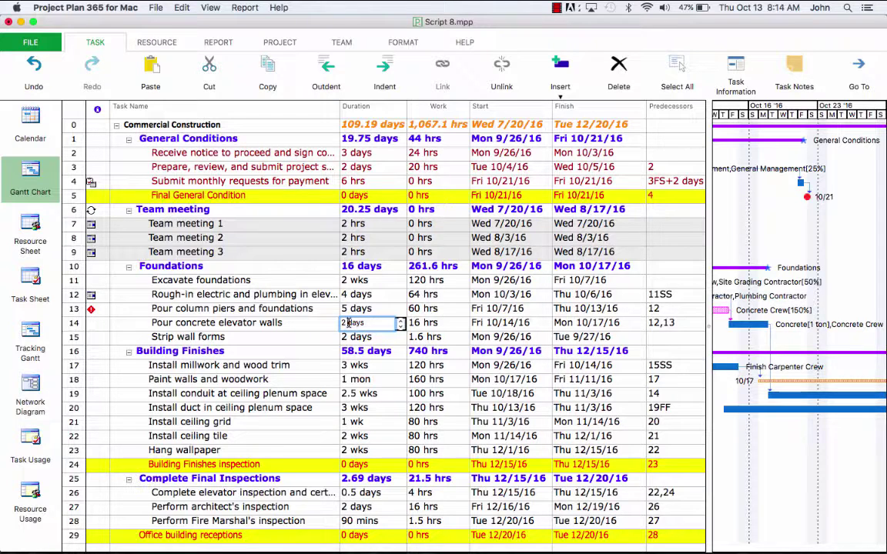
key("BackSpace")
type("3.5")
key("Return")
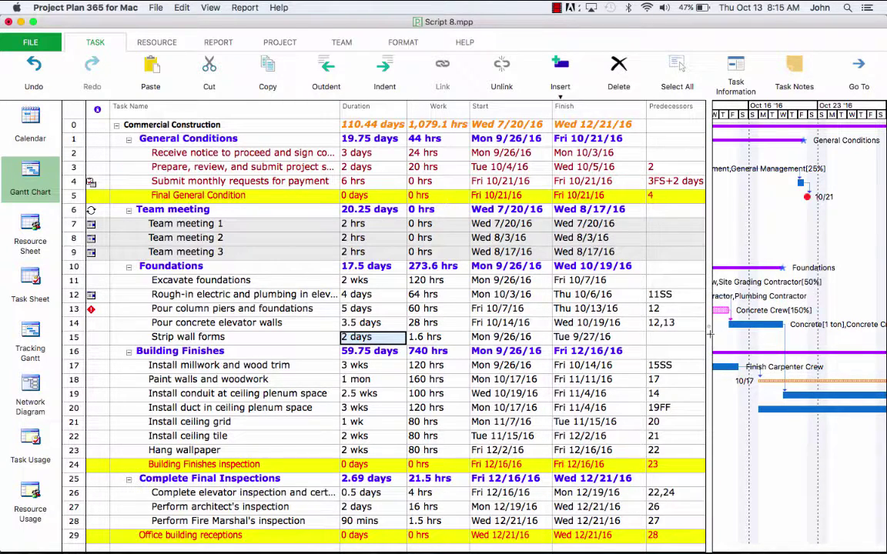
Widen the Gantt chart pane and stretch the Strip wall forms bar to 3 days
left_click_drag(709, 332, 410, 339)
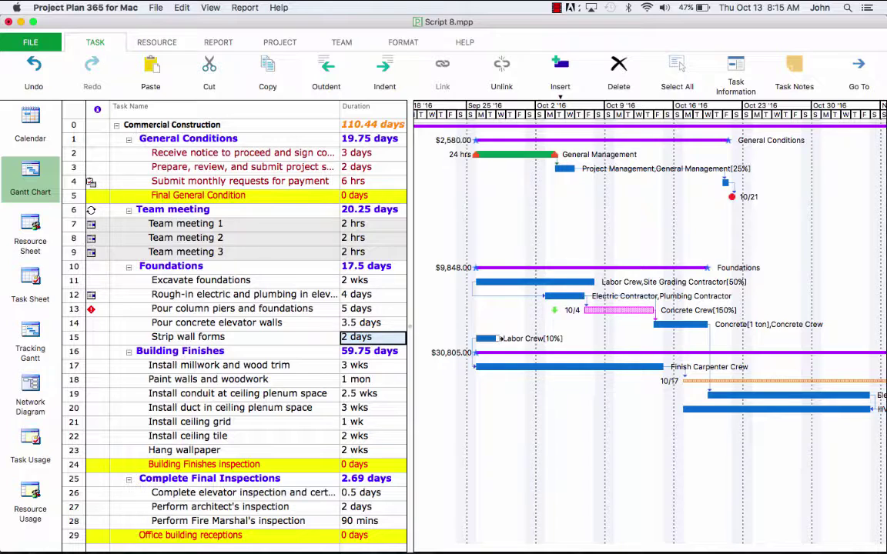
left_click_drag(499, 339, 500, 341)
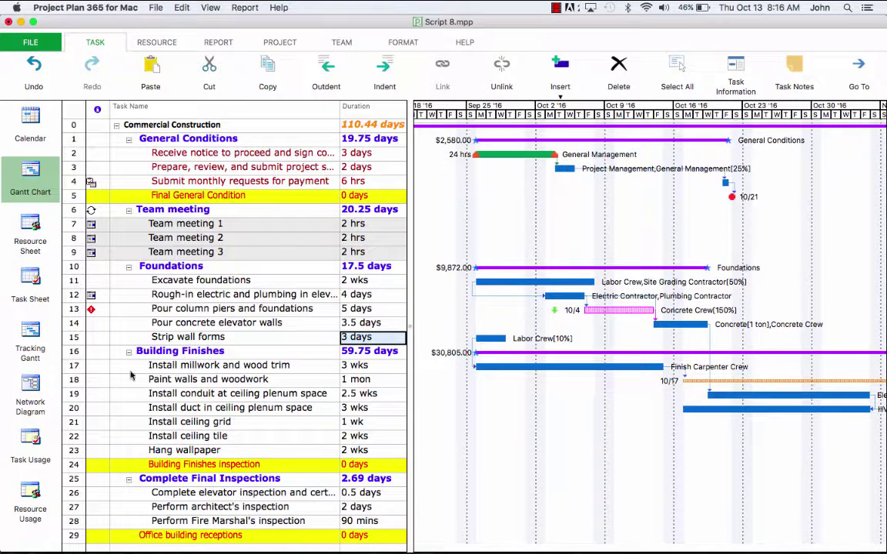
Switch the Commercial Construction schedule to the Tracking Gantt view
left_click(31, 338)
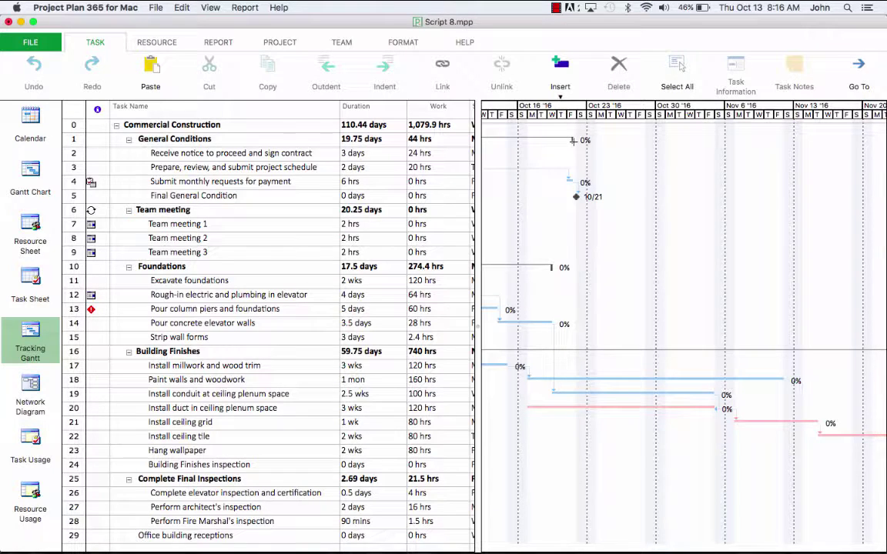
mouse_move(572, 140)
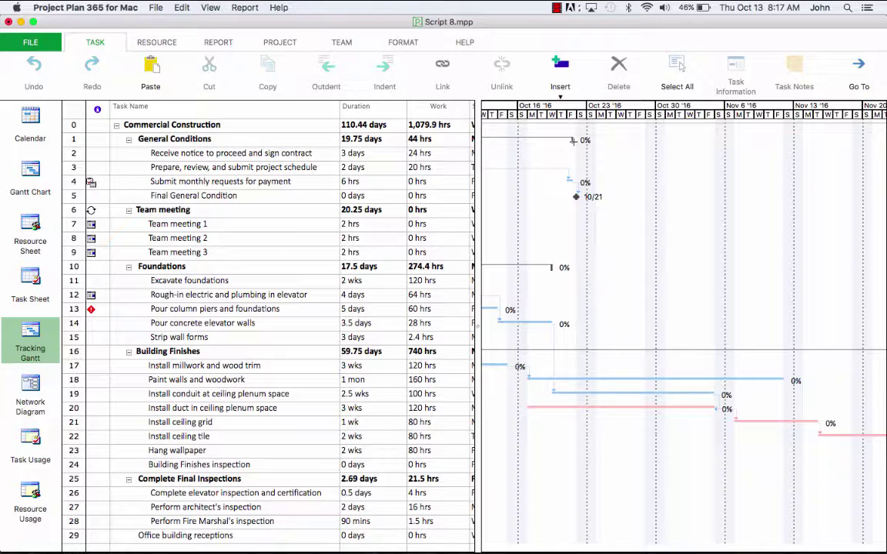
Apply the Variance table, widening the Start column and the table pane to show Finish Var
left_click(281, 43)
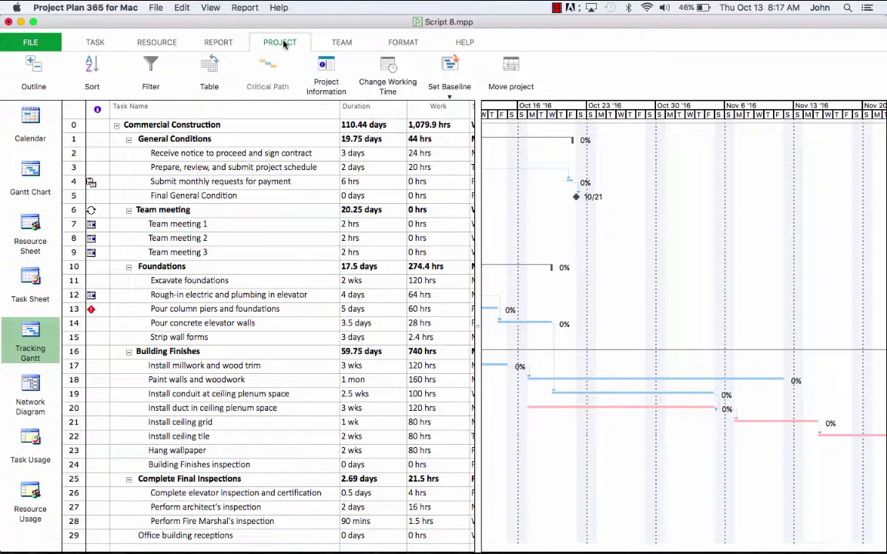
left_click(206, 82)
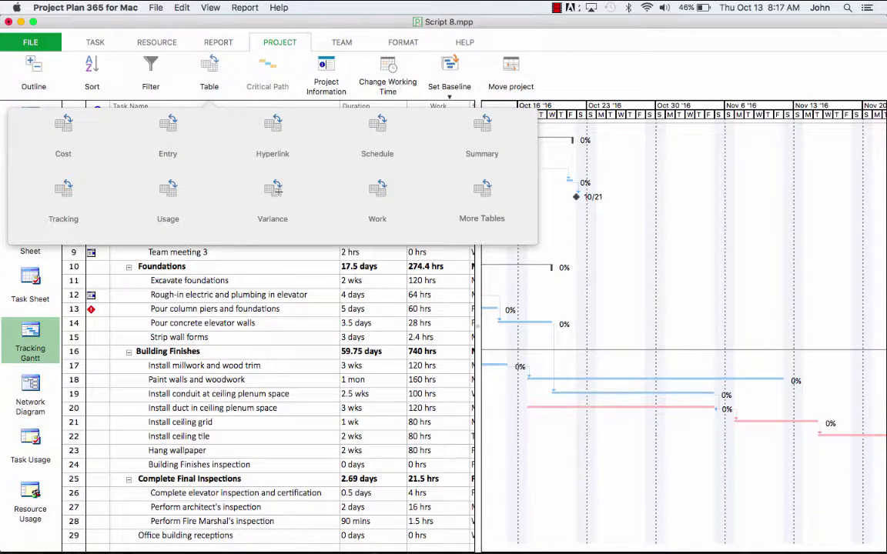
left_click(277, 195)
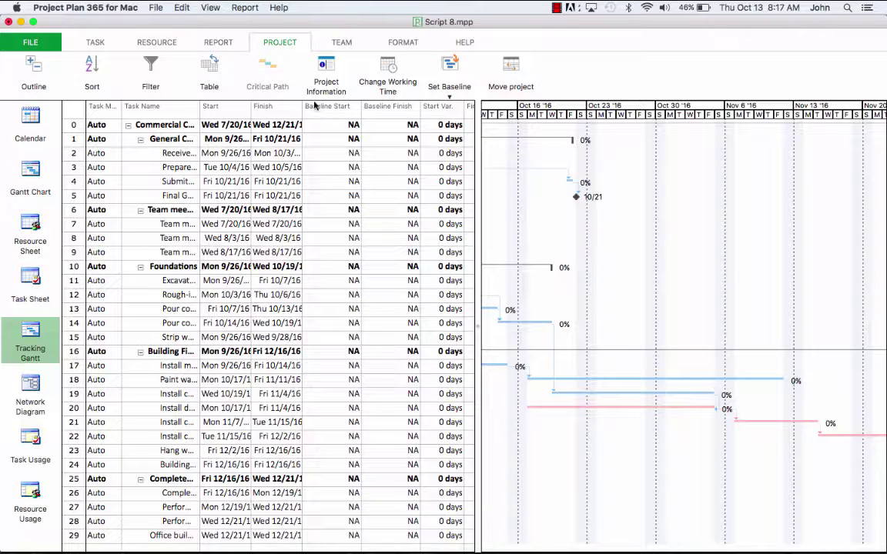
left_click_drag(250, 109, 259, 109)
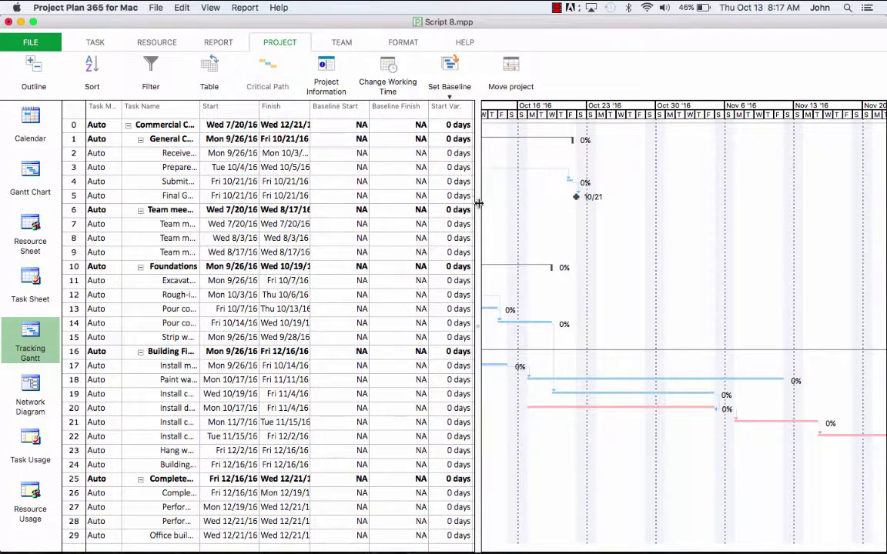
left_click_drag(476, 209, 544, 209)
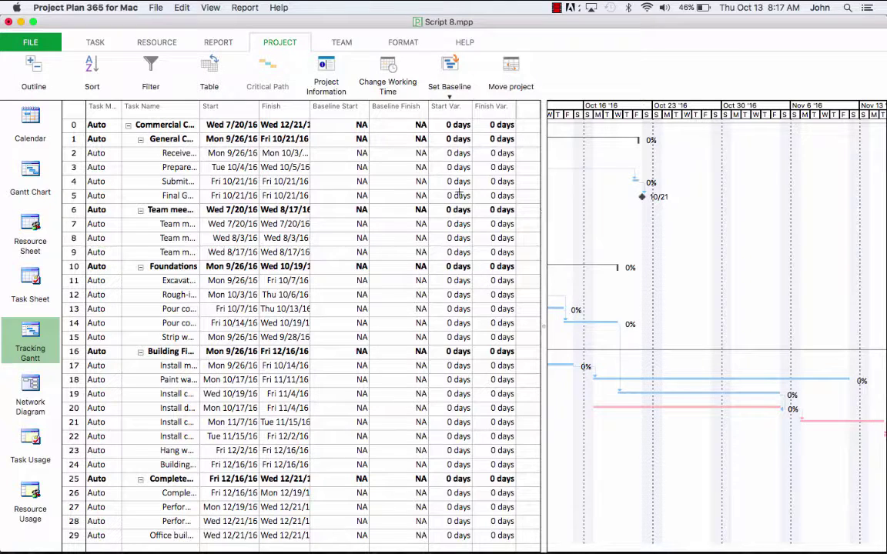
Set the baseline for the current schedule and select the Baseline Start column
left_click(449, 74)
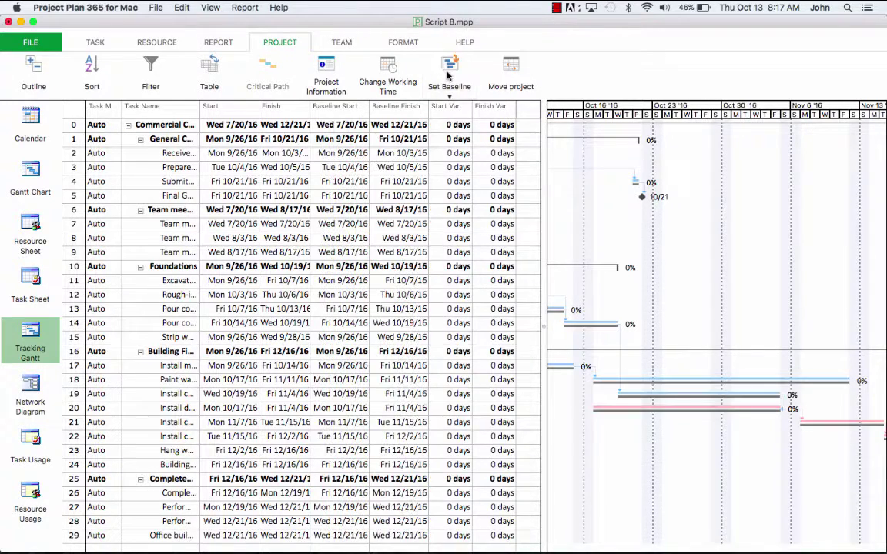
left_click(449, 90)
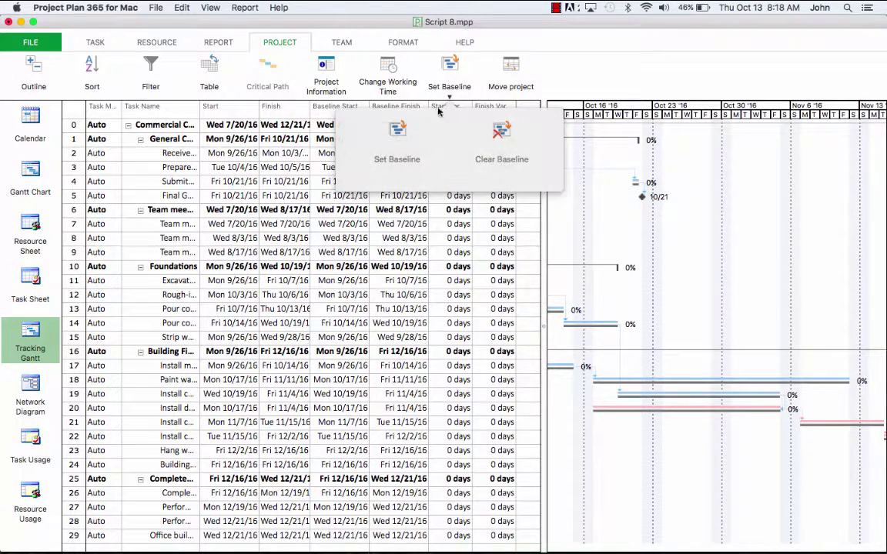
left_click(404, 131)
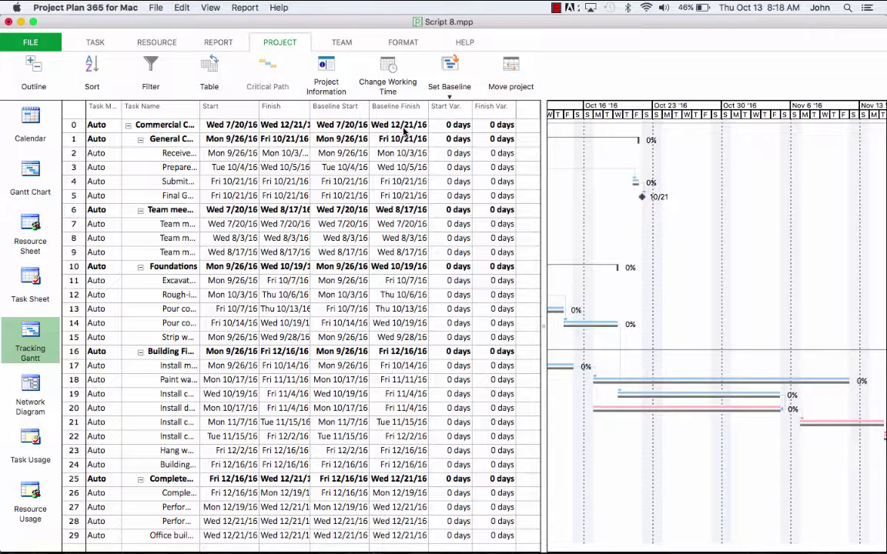
left_click(349, 107)
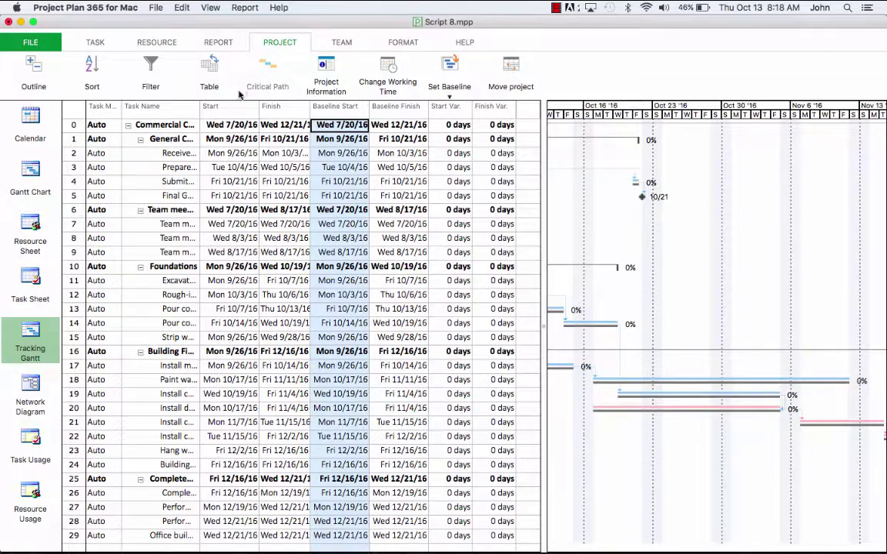
Apply the Baseline table from the More Tables list
left_click(212, 70)
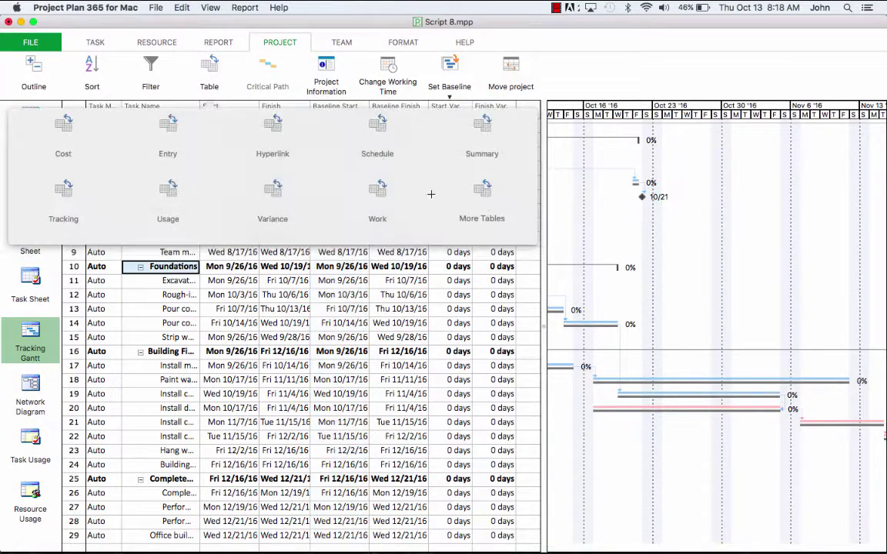
left_click(473, 196)
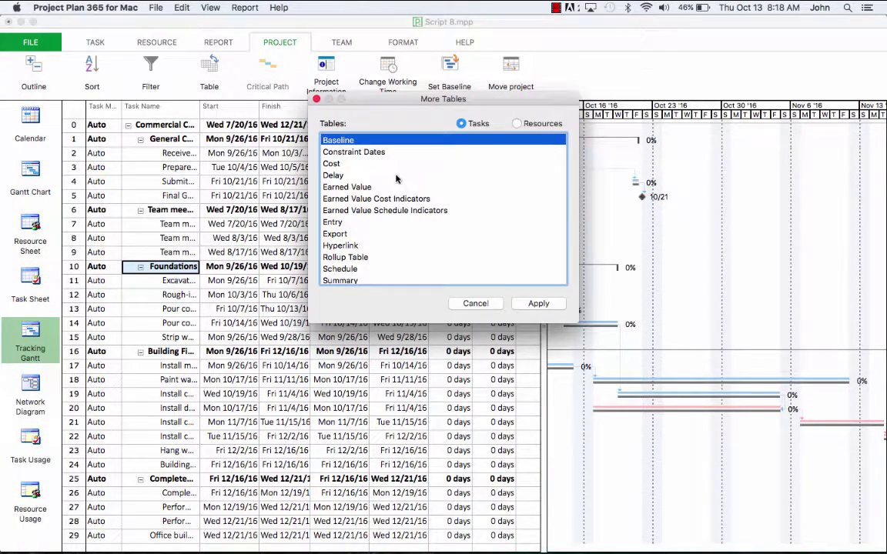
left_click(551, 306)
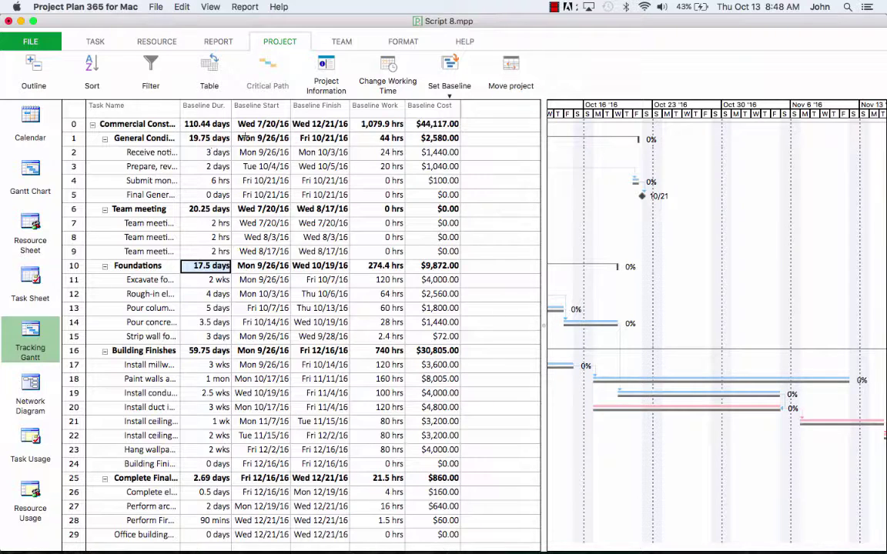
Insert a Duration column at the Baseline Start position of the Baseline table
right_click(256, 113)
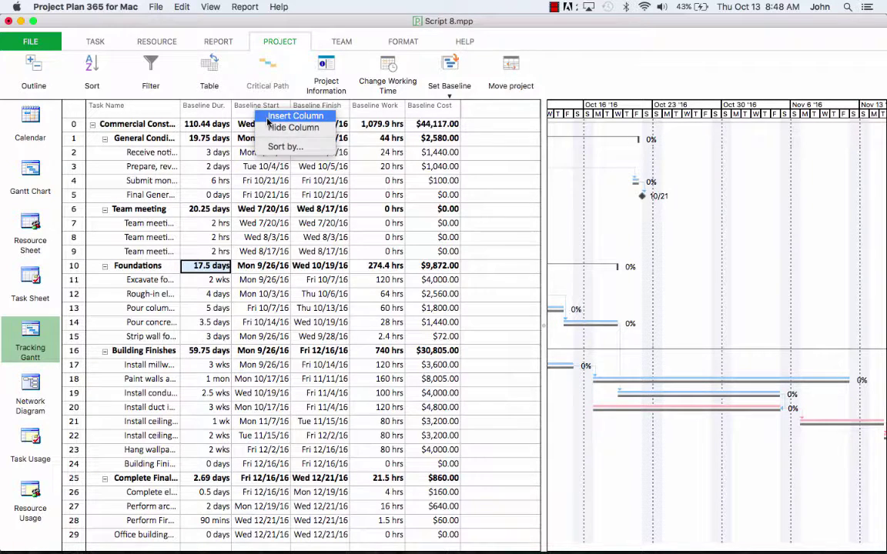
left_click(271, 116)
type("d")
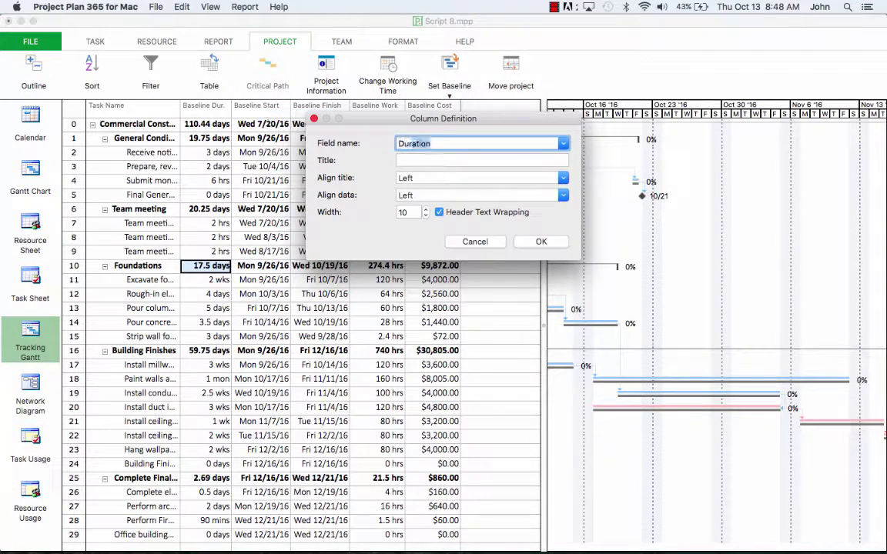
left_click(541, 243)
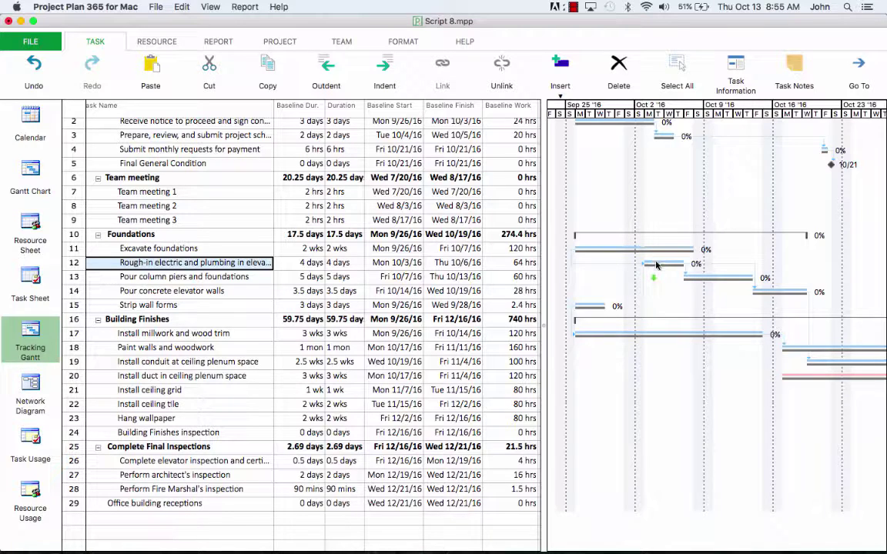
Check that Rough-in electric and plumbing in elevator matches its Mon 10/3–Thu 10/6 baseline
mouse_move(656, 266)
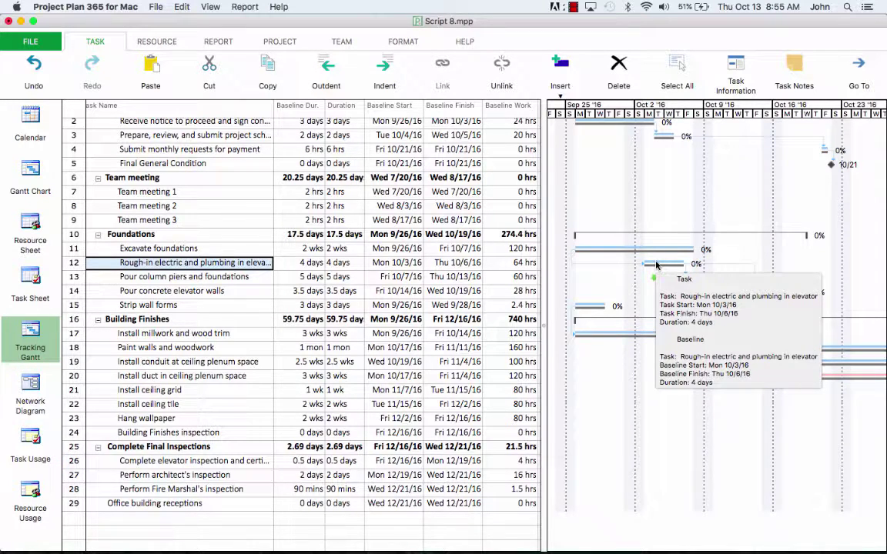
Push Rough-in electric and plumbing in elevator later, extending the project to 113.44 days
left_click_drag(656, 265, 695, 265)
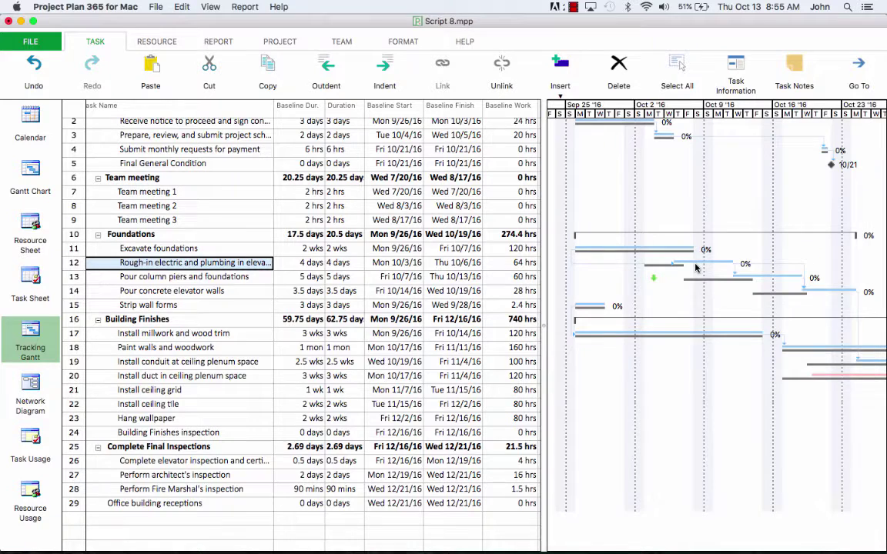
mouse_move(696, 267)
scroll(318, 269, "right", 3)
scroll(318, 269, "down", 1)
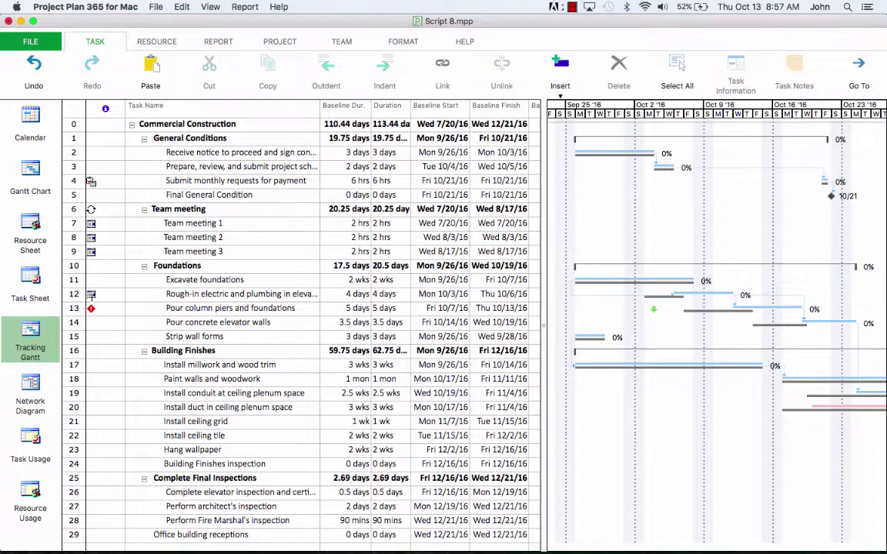
mouse_move(91, 310)
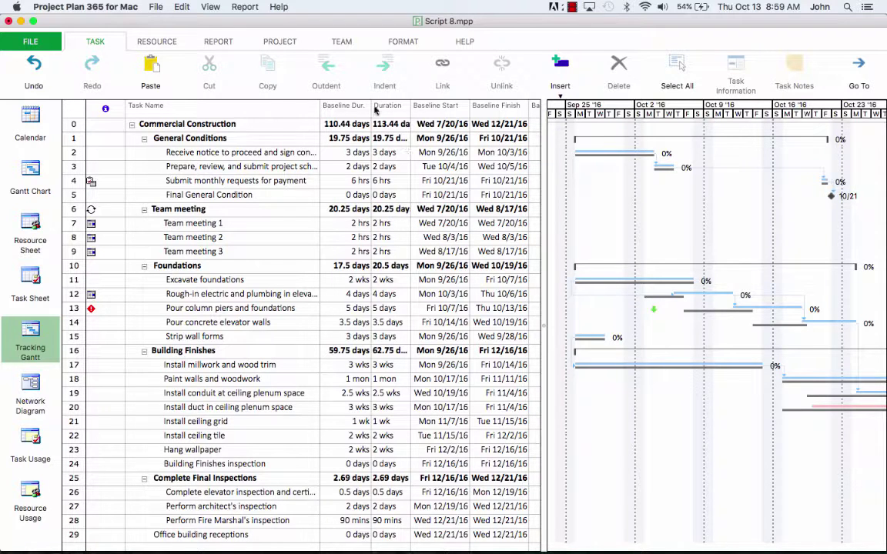
Insert a Start column beside the Baseline Finish column
right_click(495, 116)
left_click(497, 108)
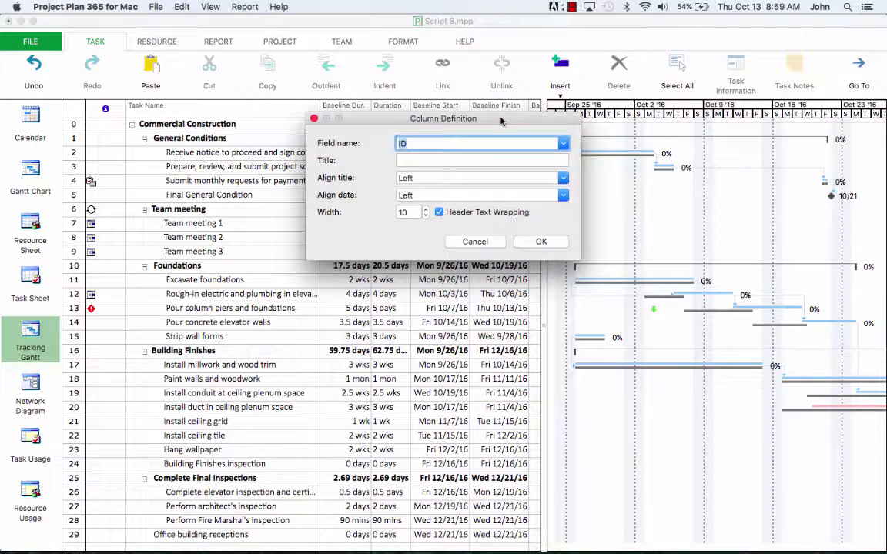
type("Start")
key("Return")
left_click(542, 242)
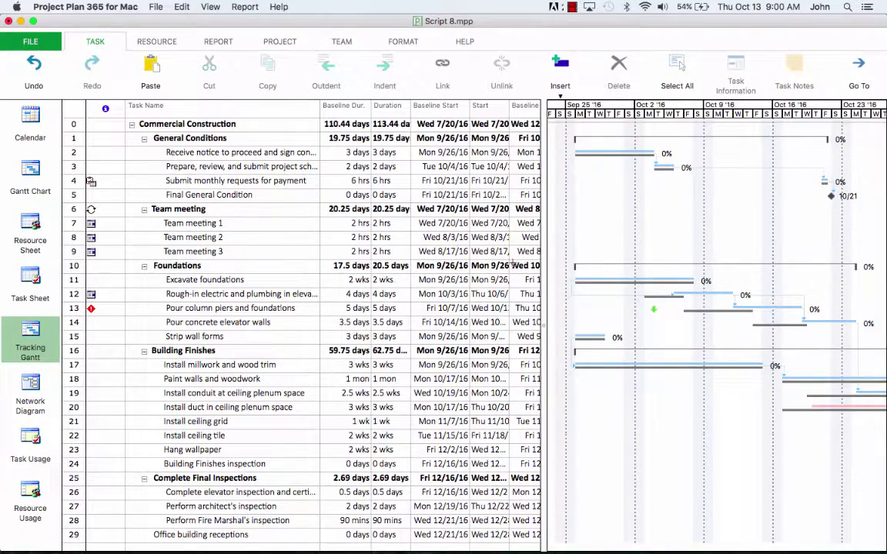
Insert a Finish column before the Baseline Work column
scroll(512, 264, "right", 5)
scroll(512, 265, "right", 6)
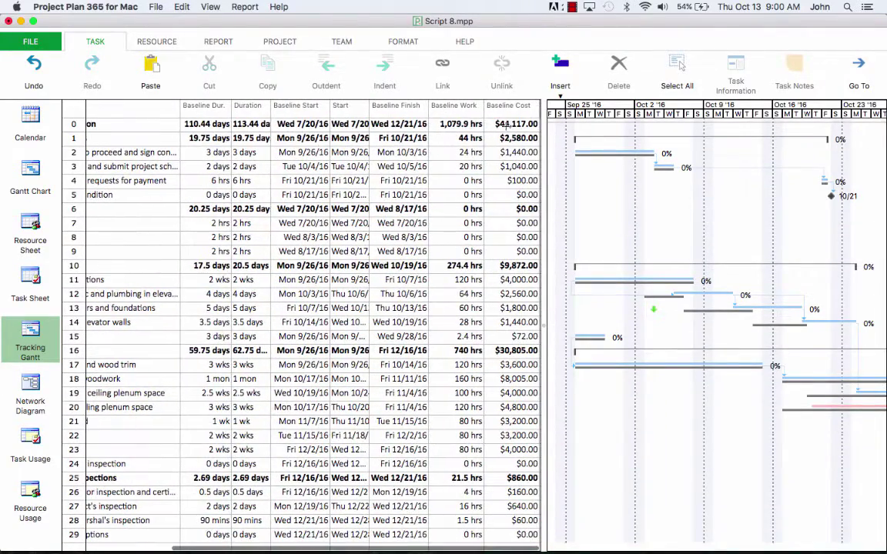
right_click(476, 109)
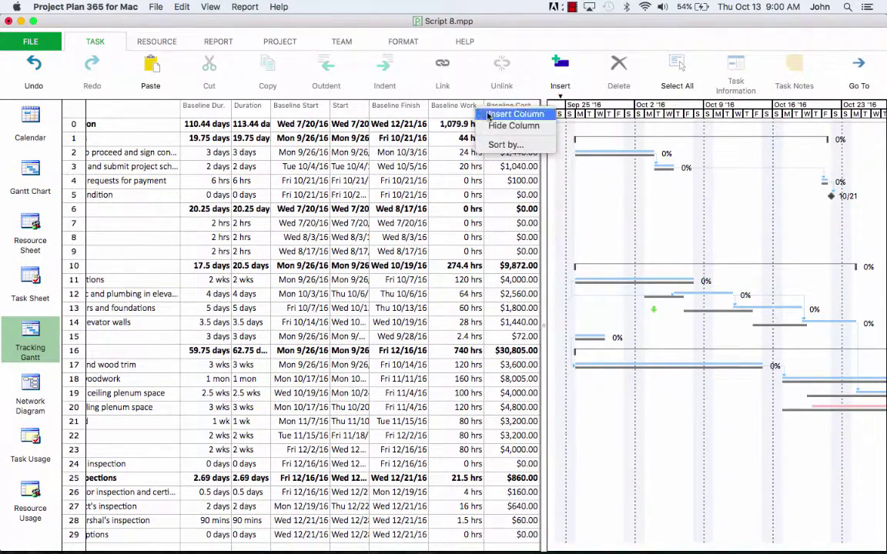
left_click(493, 114)
type("Finish")
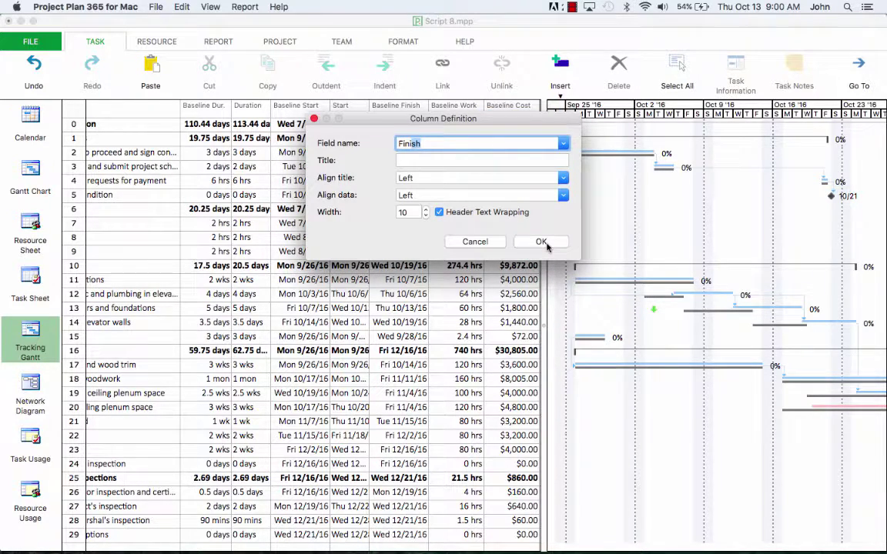
left_click(539, 242)
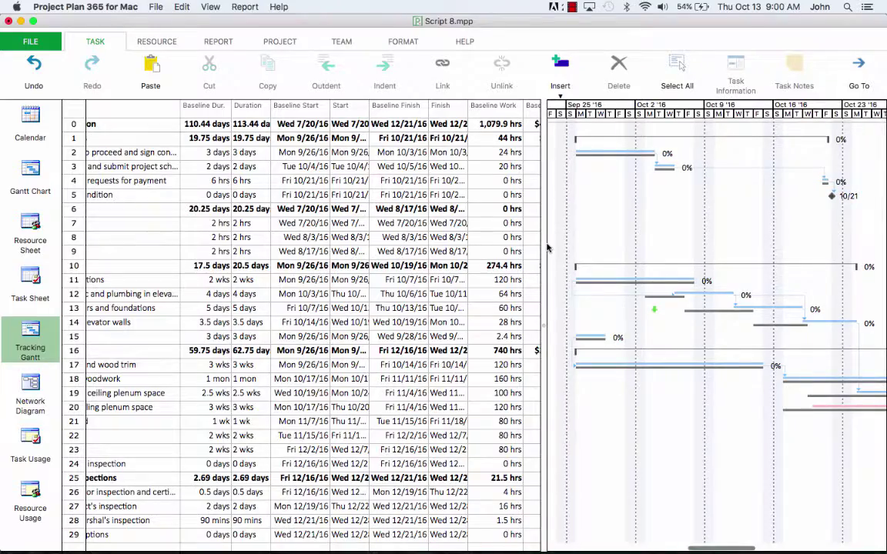
Select task 12 and widen the Start column to show Thu 10/6/16 against Mon 10/3/16
scroll(547, 247, "down", 1)
scroll(548, 247, "down", 2)
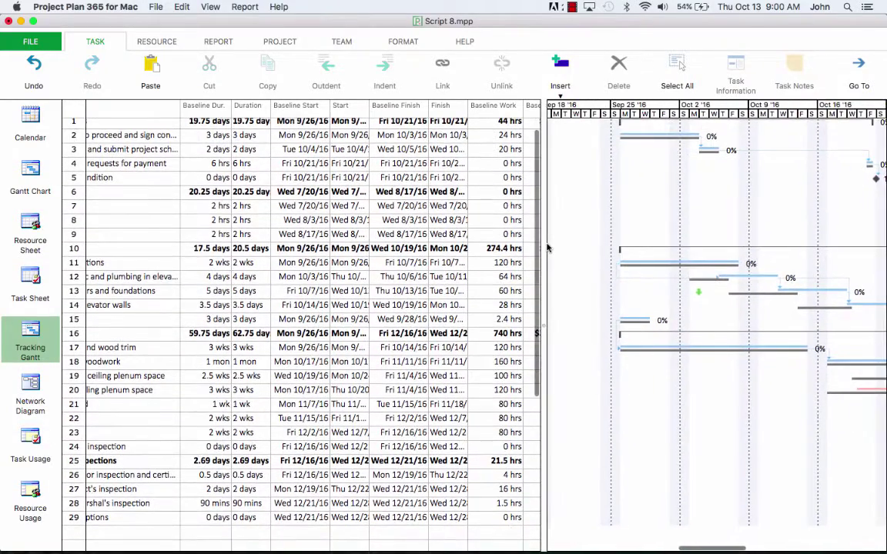
scroll(547, 247, "left", 5)
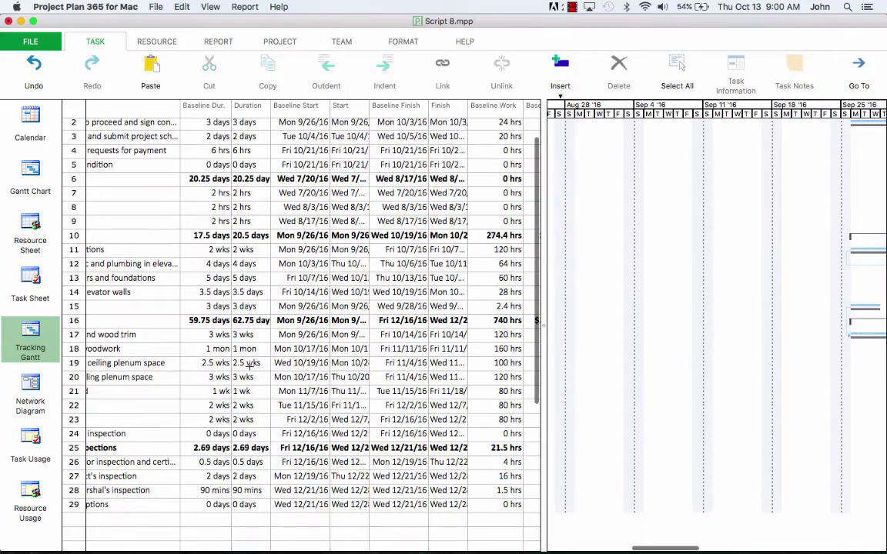
scroll(248, 367, "left", 5)
scroll(248, 367, "up", 1)
left_click(192, 276)
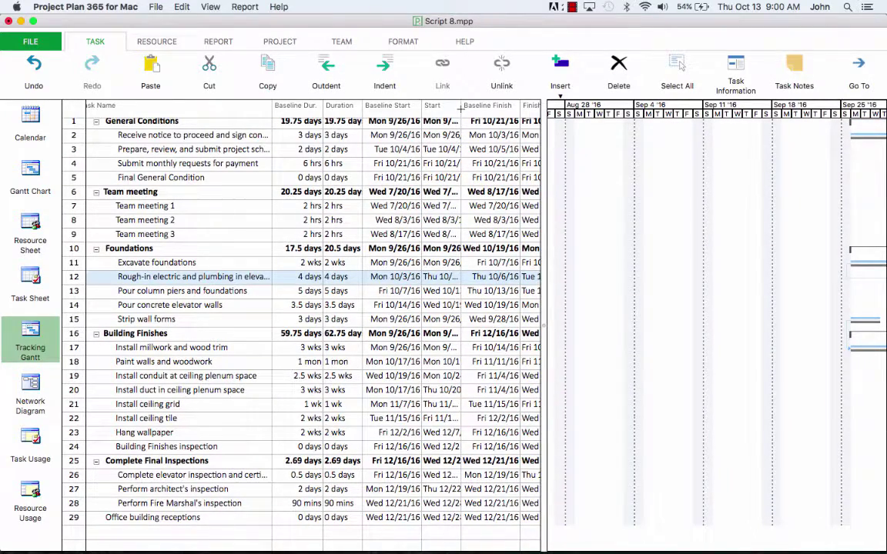
left_click_drag(460, 109, 496, 115)
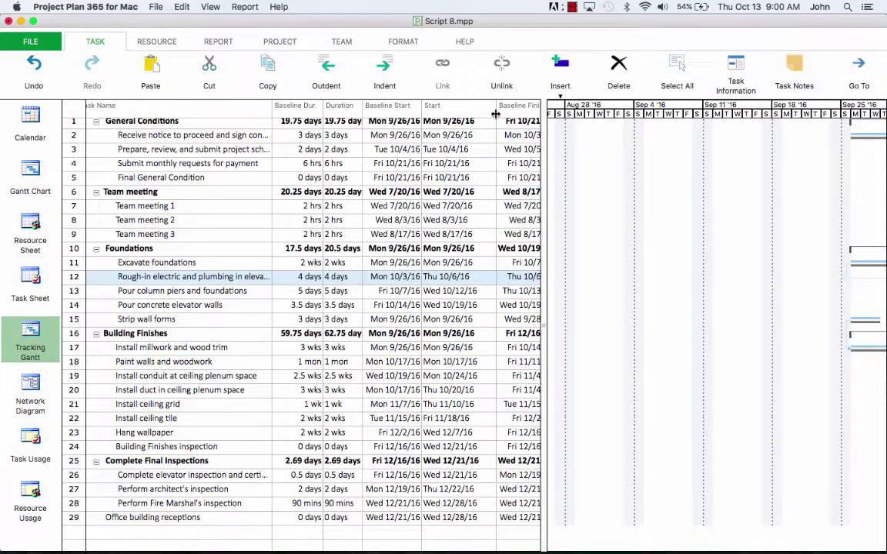
scroll(387, 330, "right", 5)
scroll(387, 329, "up", 1)
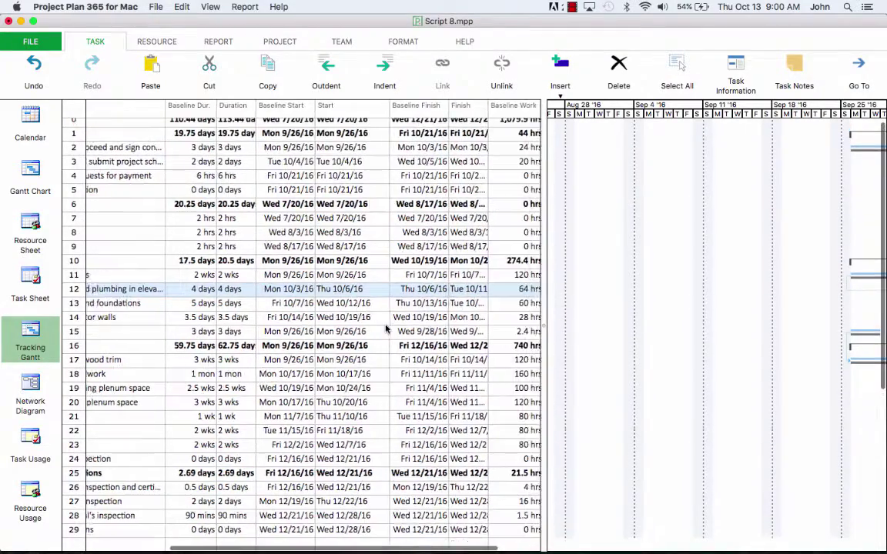
scroll(387, 330, "right", 3)
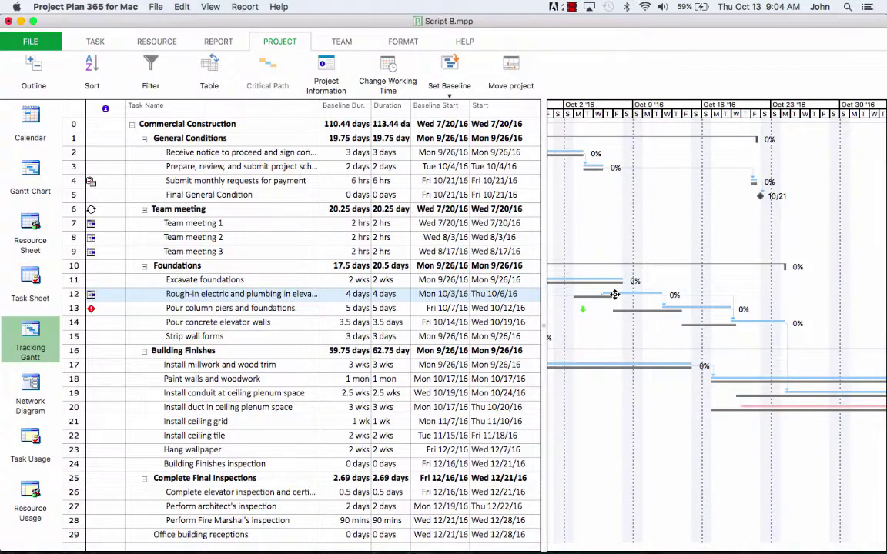
mouse_move(616, 293)
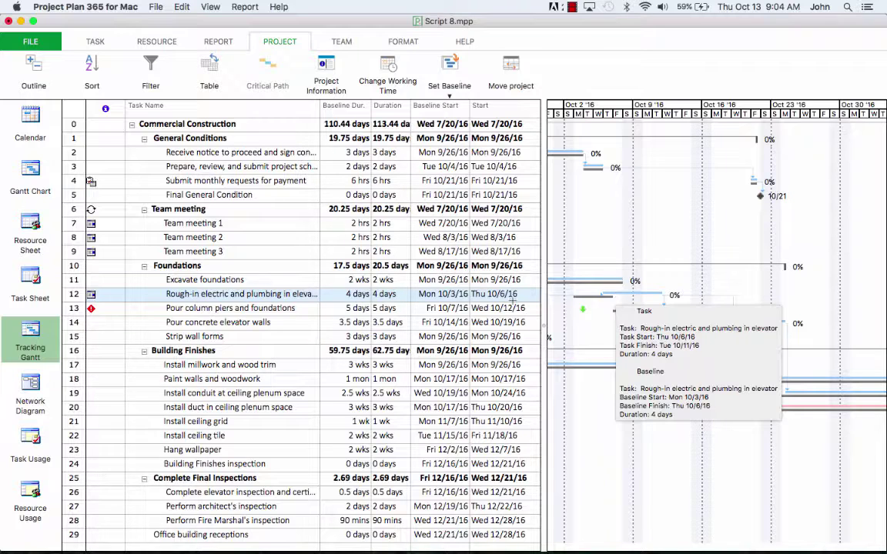
Switch the sheet to the Variance table, then apply the Baseline table from More Tables
left_click(194, 64)
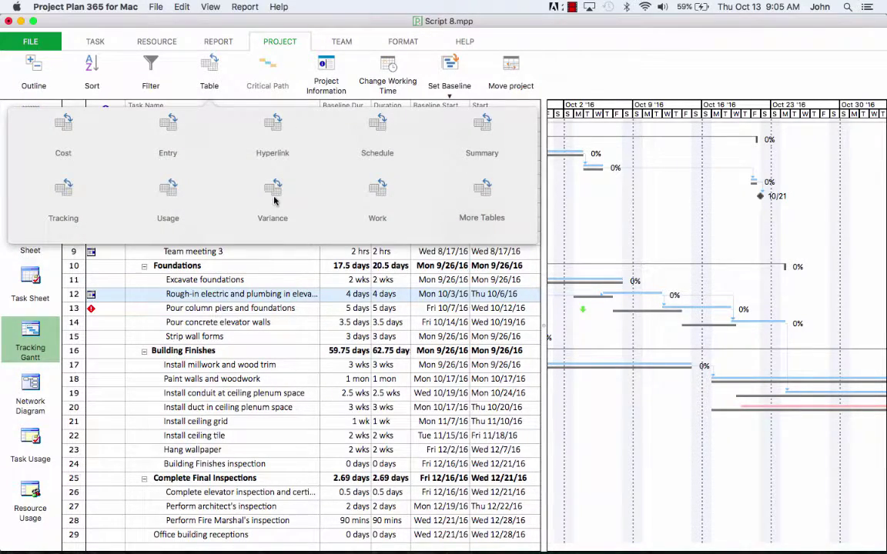
left_click(273, 201)
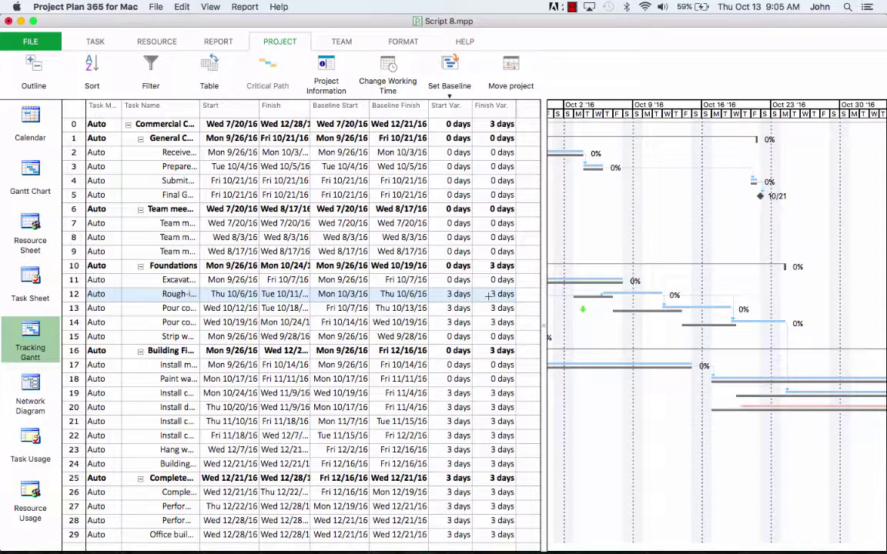
left_click(204, 71)
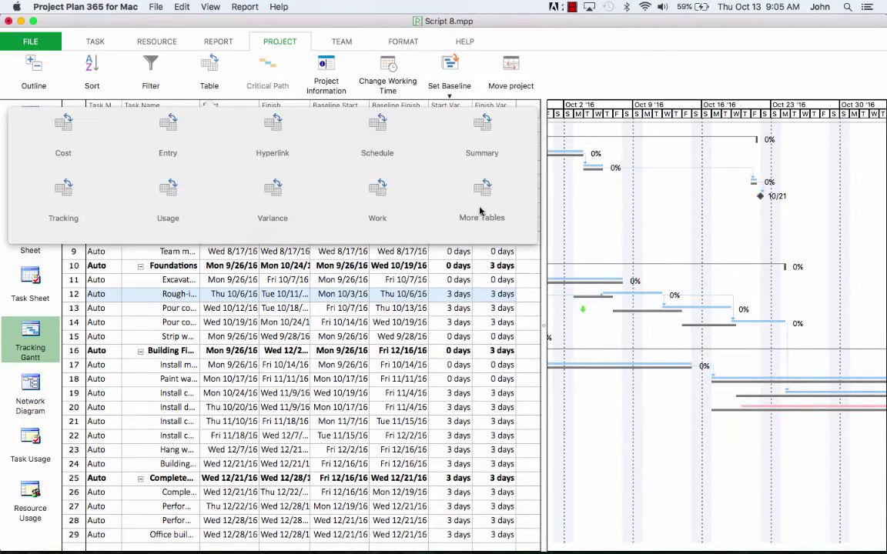
left_click(479, 210)
left_click(567, 333)
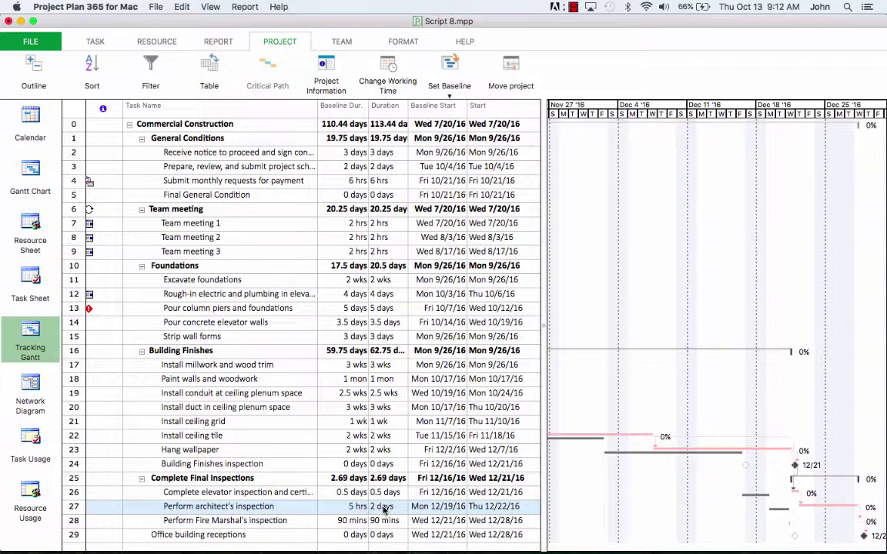
Compare Work, Baseline Work, Cost and Baseline Cost, then check row 25's Baseline Work
scroll(384, 510, "down", 5)
scroll(383, 510, "right", 5)
scroll(384, 510, "right", 5)
scroll(384, 510, "down", 1)
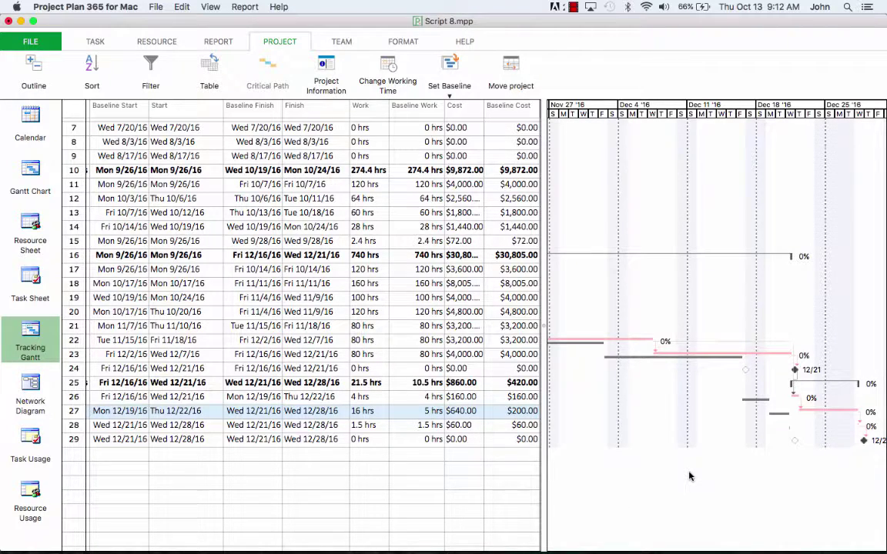
scroll(690, 477, "down", 1)
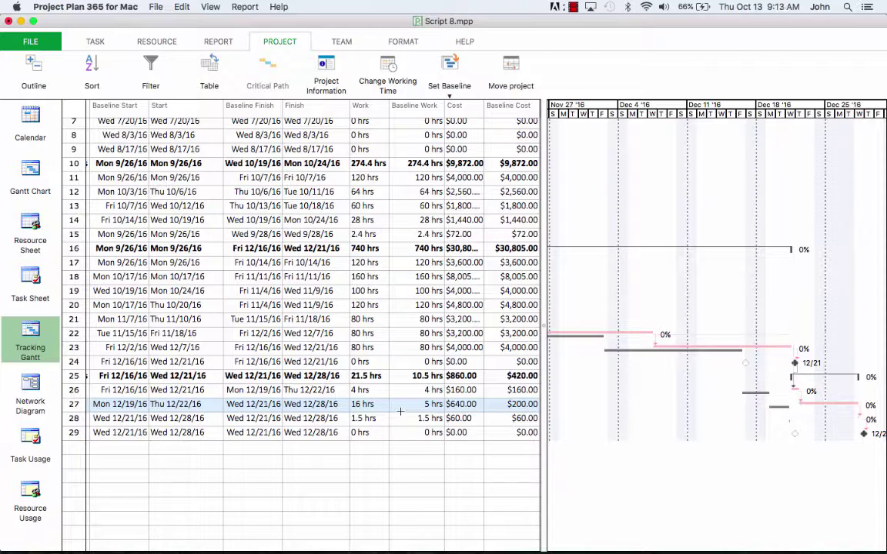
scroll(400, 412, "up", 1)
scroll(400, 412, "left", 1)
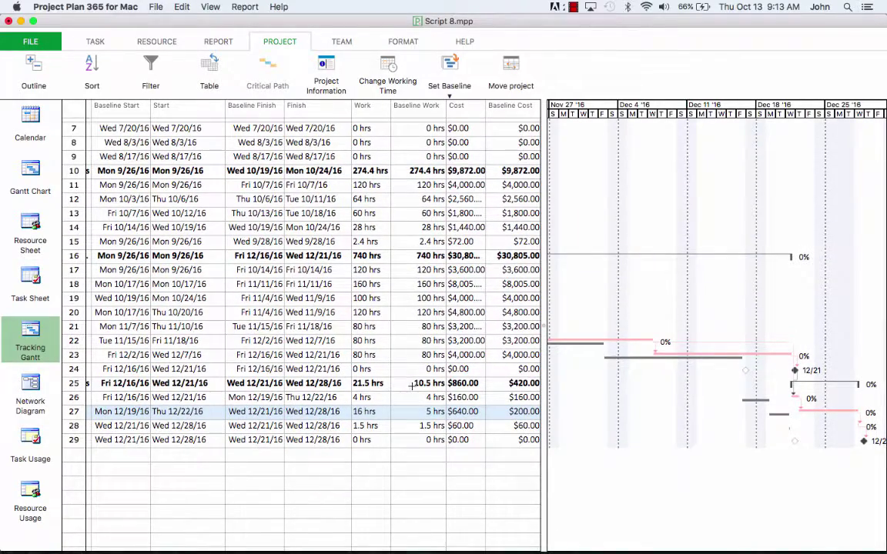
left_click(412, 384)
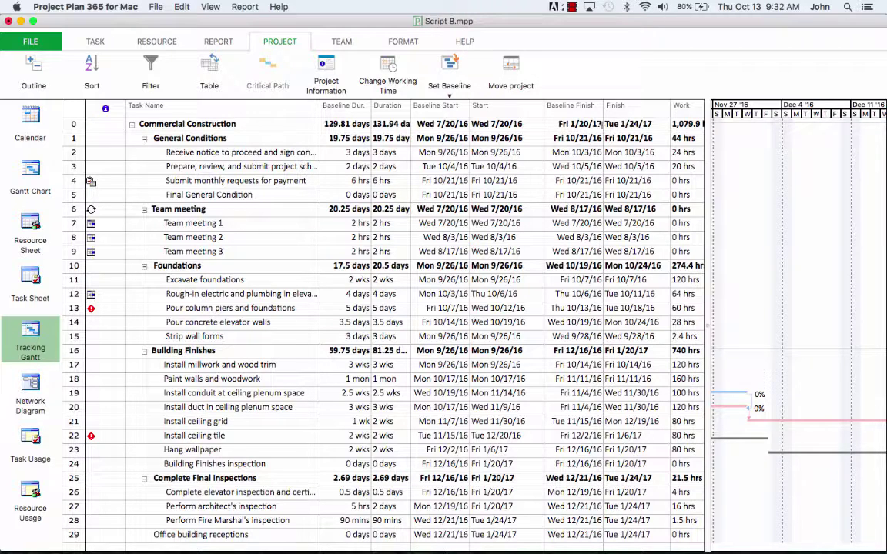
left_click_drag(593, 124, 624, 124)
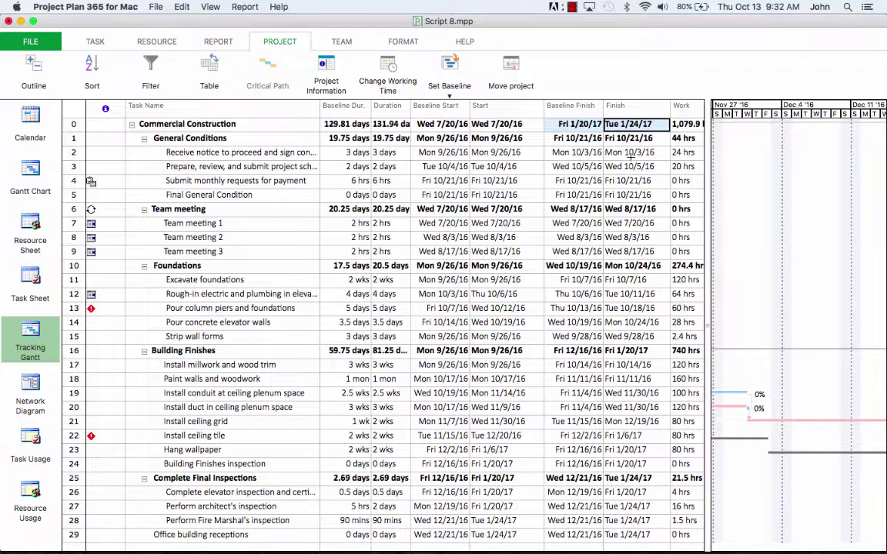
Review Project Statistics, then reopen Project Information showing start Mon 9/26/16 and move it aside
left_click(331, 83)
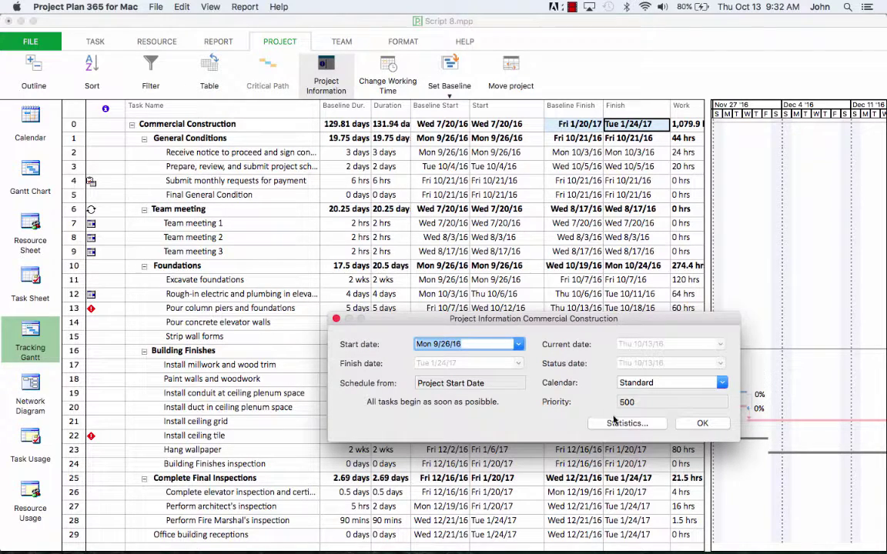
left_click(623, 424)
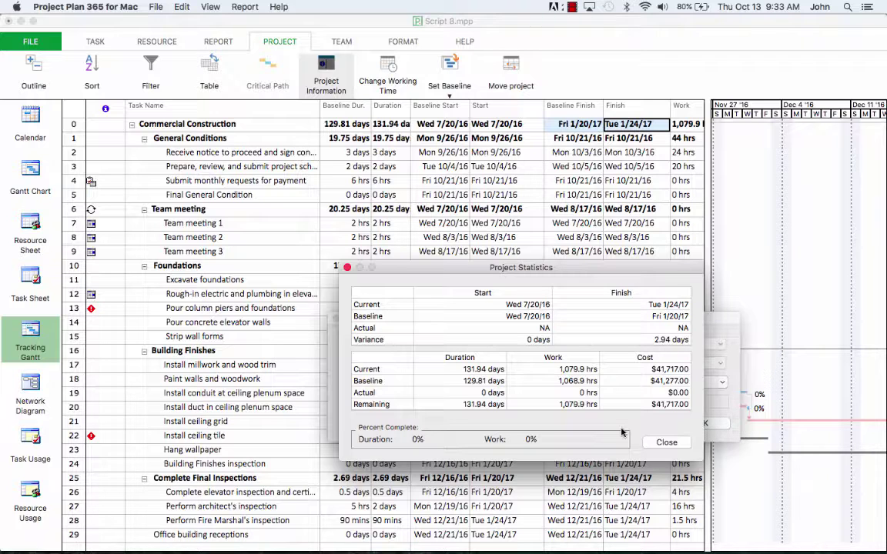
left_click(665, 441)
left_click(454, 83)
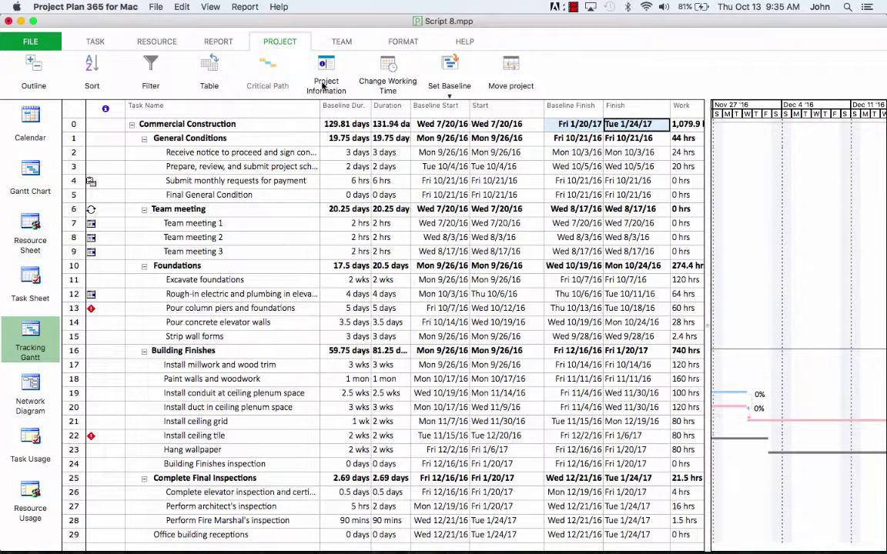
left_click(324, 85)
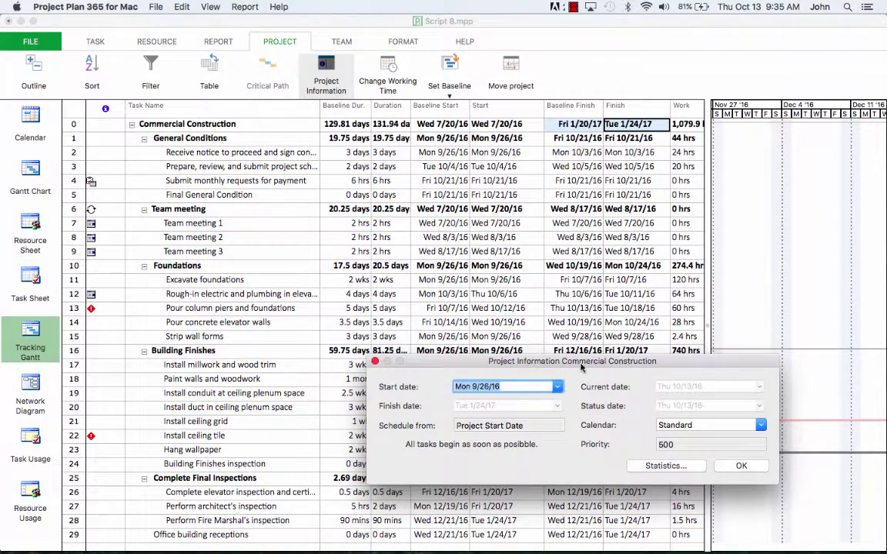
left_click_drag(566, 352, 444, 173)
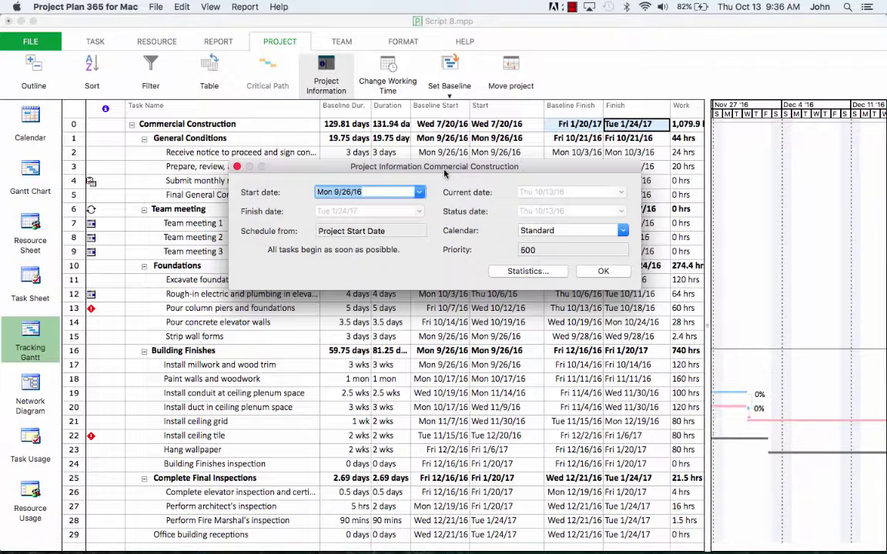
Close Project Information, widen the Gantt chart to inspect bars, then restore the baseline columns
left_click(605, 274)
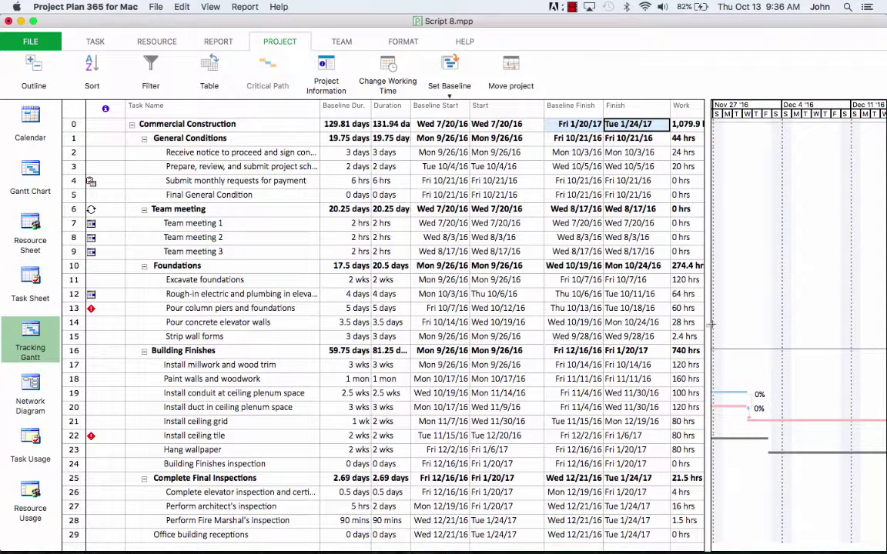
left_click_drag(707, 324, 273, 316)
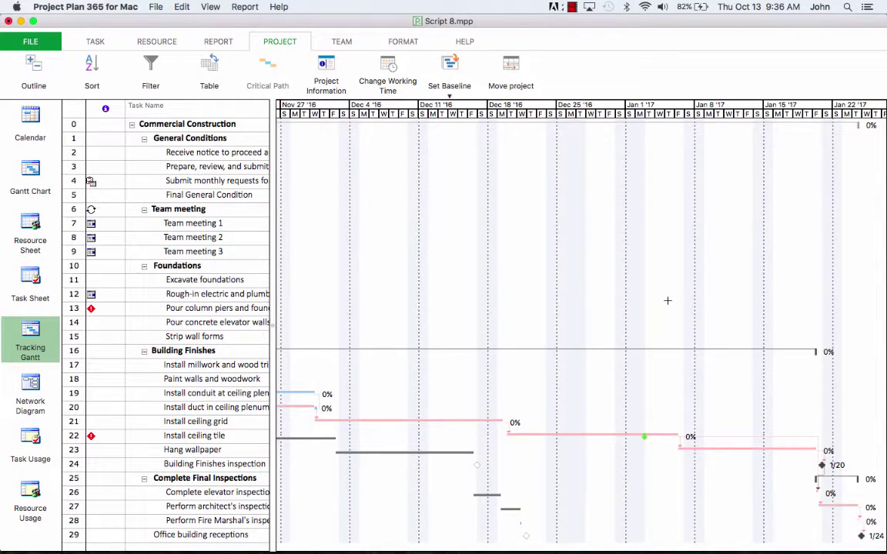
scroll(668, 300, "down", 2)
scroll(668, 300, "left", 5)
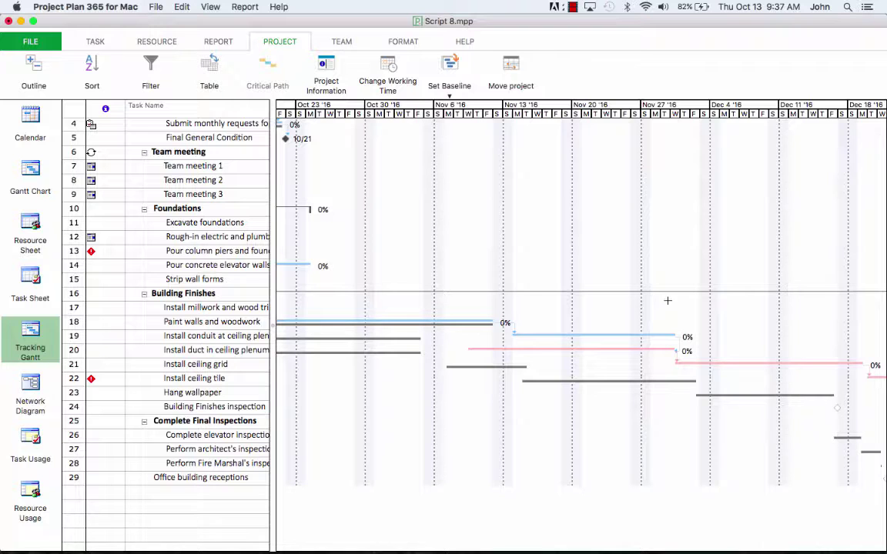
left_click_drag(272, 328, 495, 330)
left_click(259, 336)
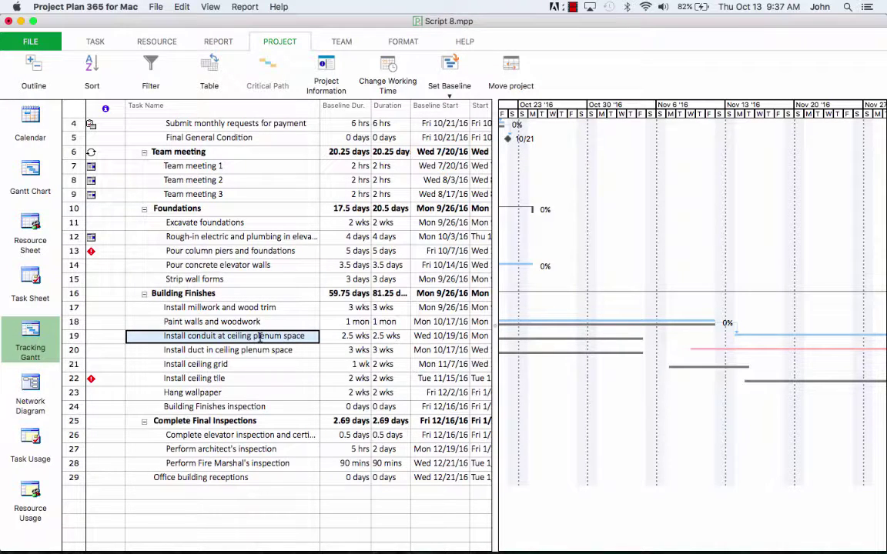
In Gantt Chart view, change Install conduit at ceiling plenum space's predecessor from 18 to 14
left_click(32, 174)
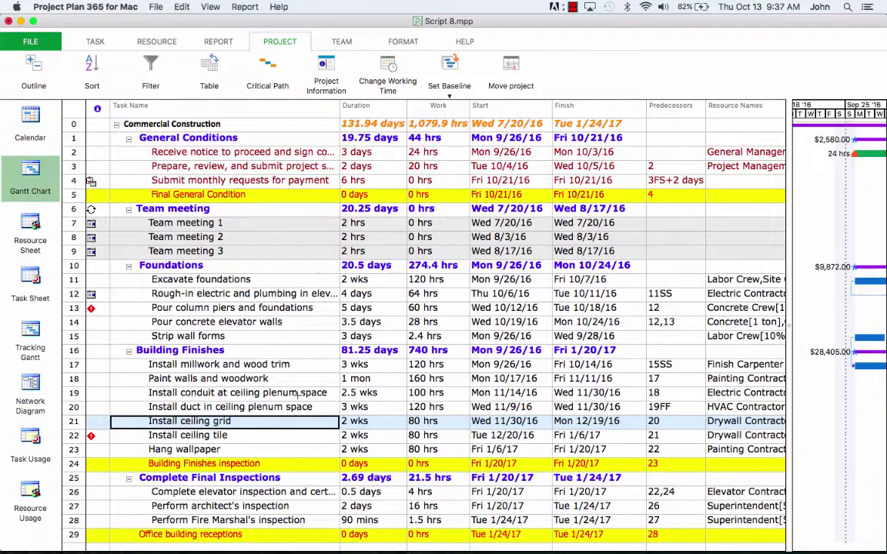
left_click(269, 393)
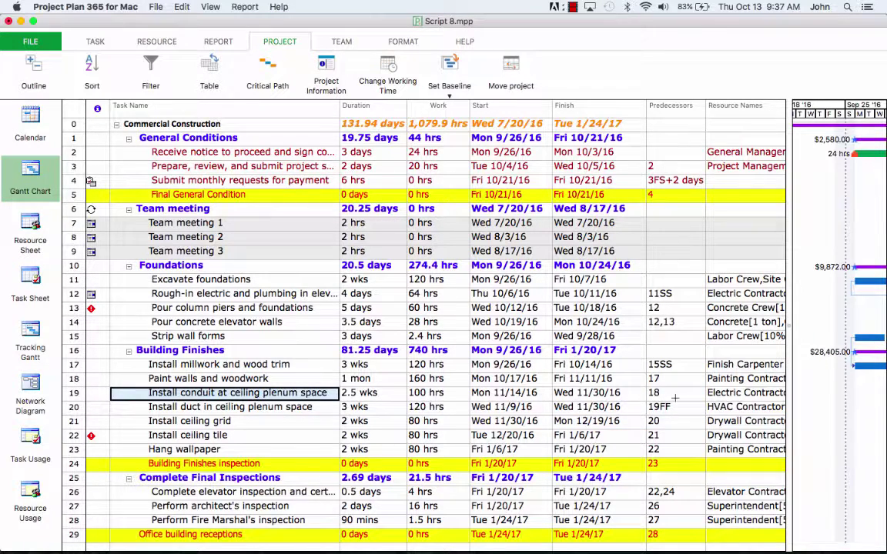
left_click(675, 397)
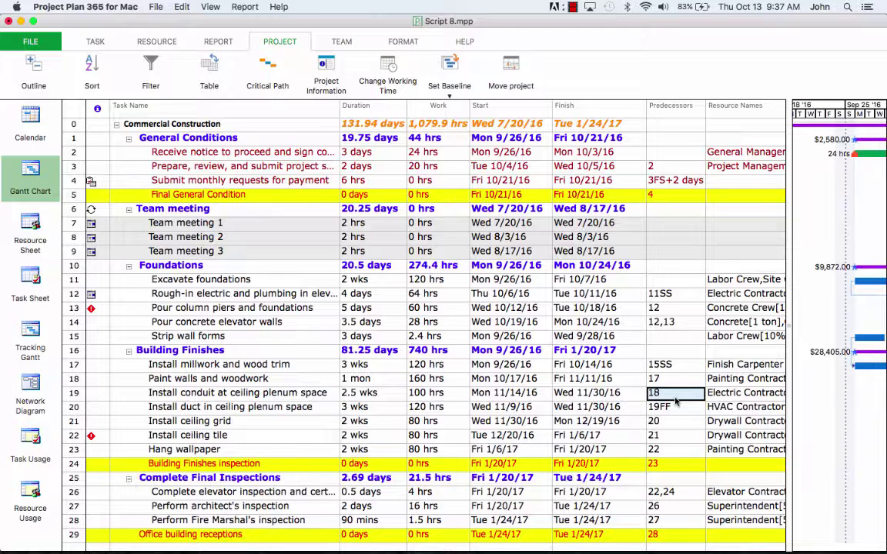
type("14")
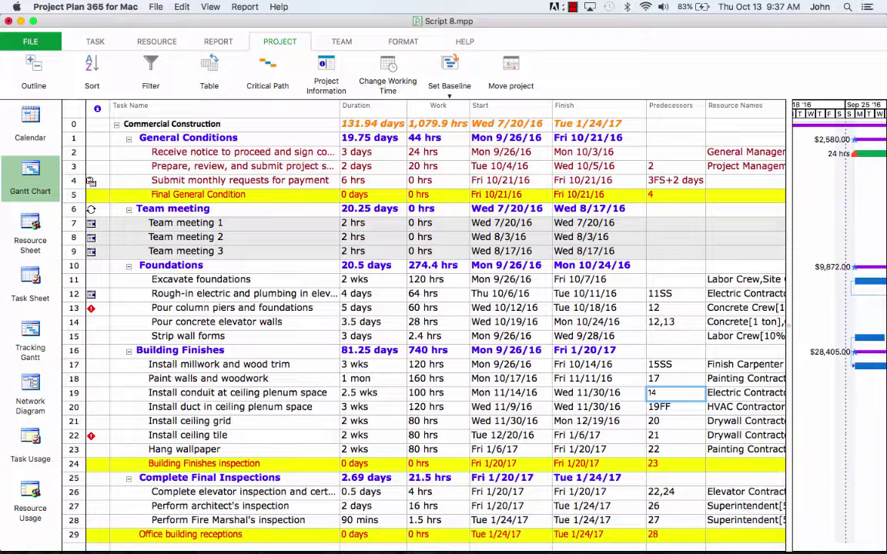
key("Return")
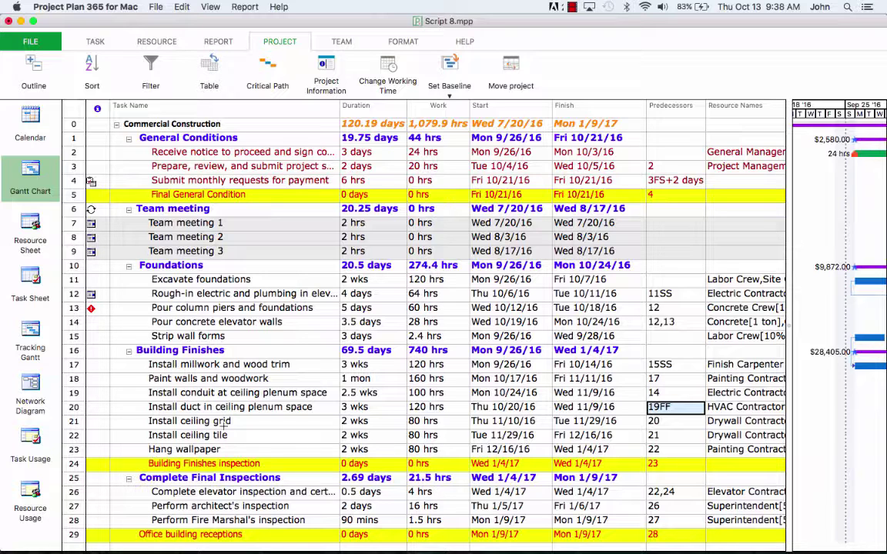
left_click(222, 426)
Set Drywall Contractor's units on Install ceiling grid to 300% in Task Information
double_click(223, 427)
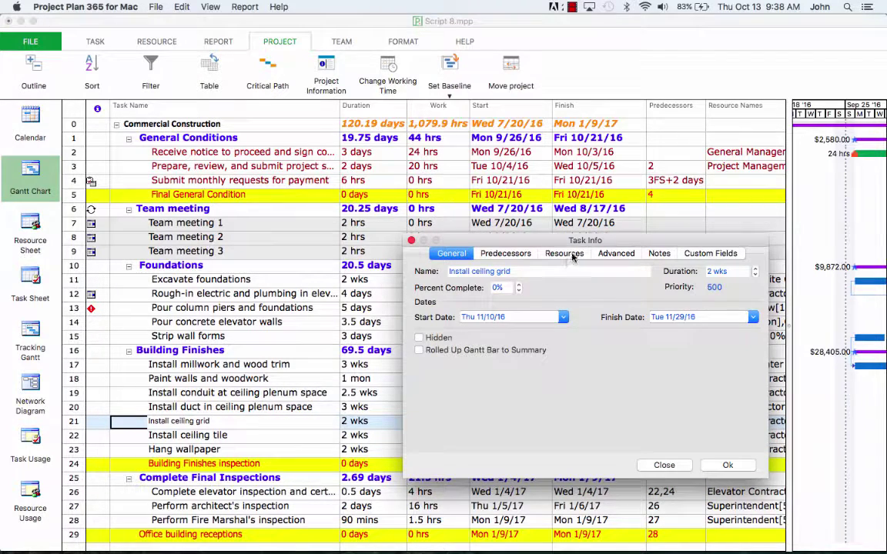
left_click(573, 257)
left_click(655, 318)
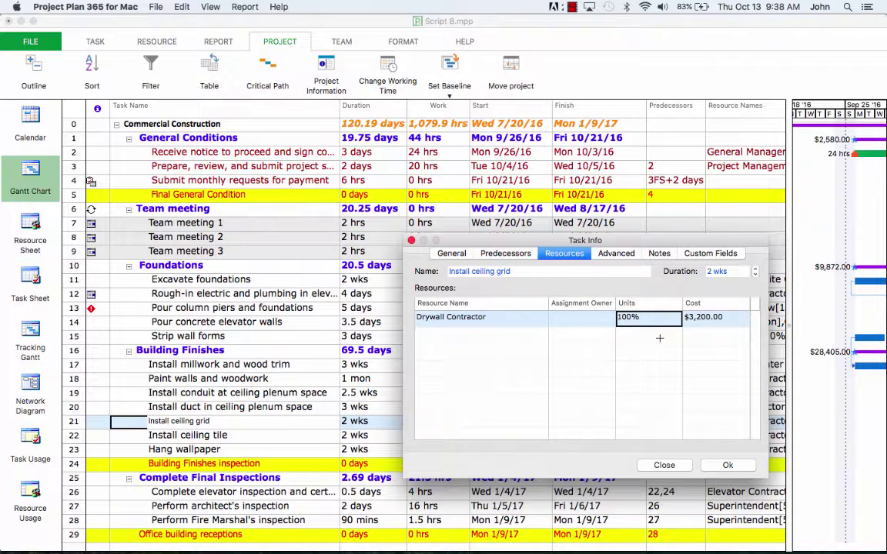
type("300")
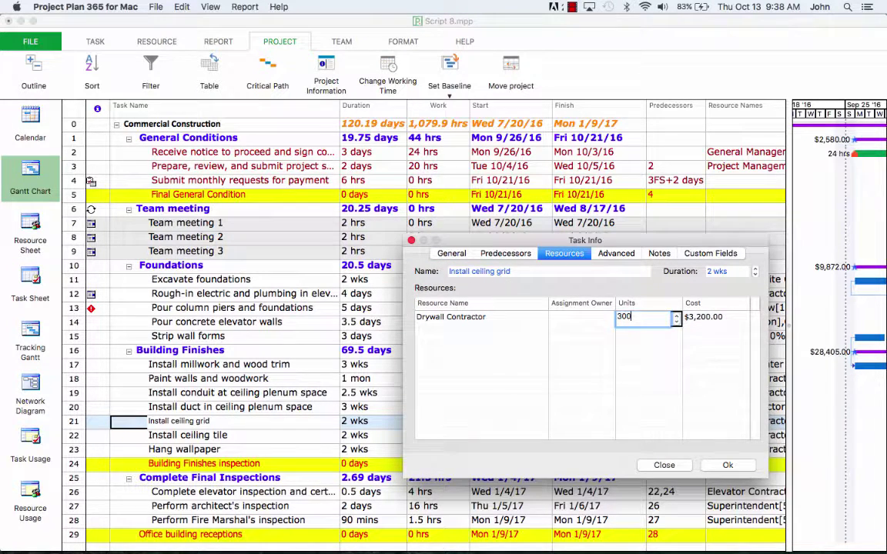
left_click(730, 467)
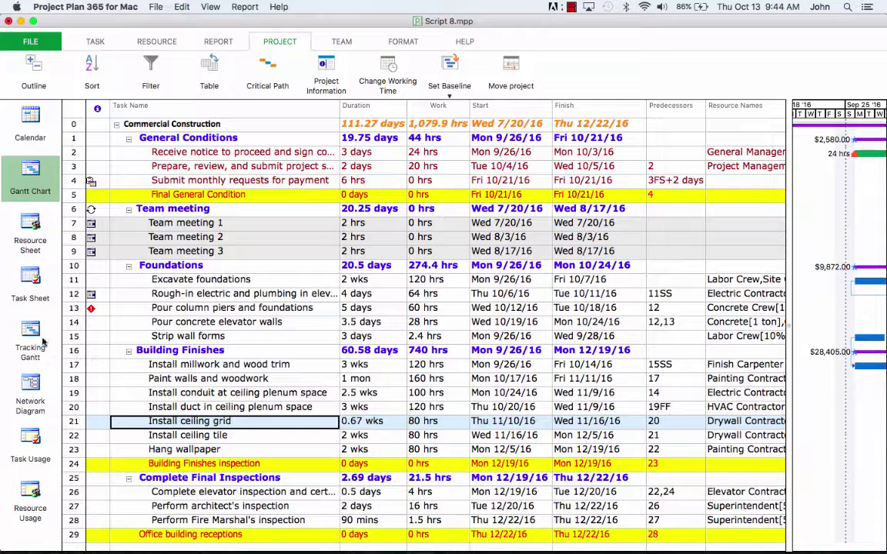
Raise Painting Contractor's standard rate to $50.00/hr on the Resource Sheet, then view Task Usage
left_click(30, 231)
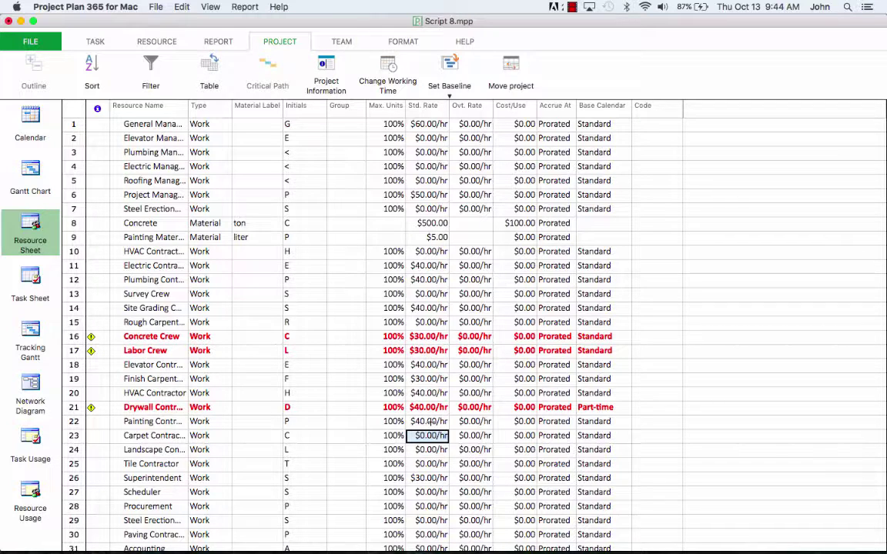
left_click(431, 423)
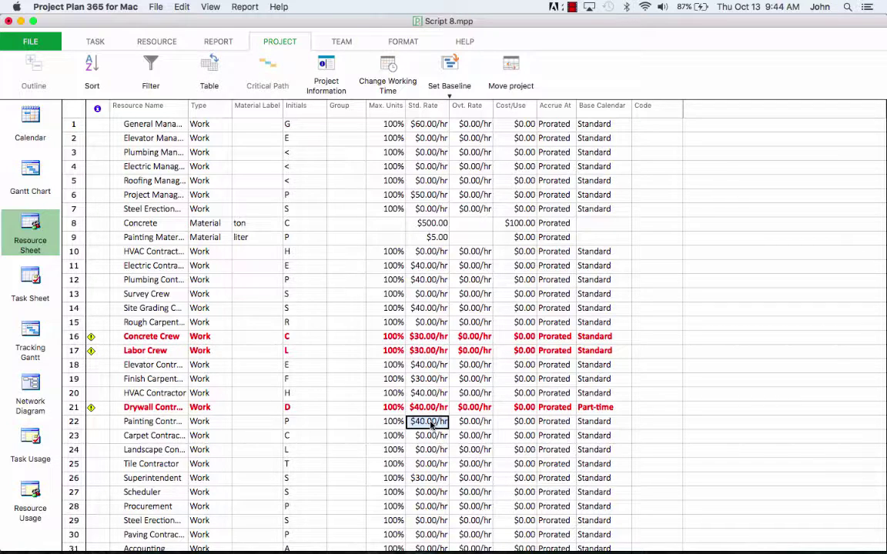
type("50")
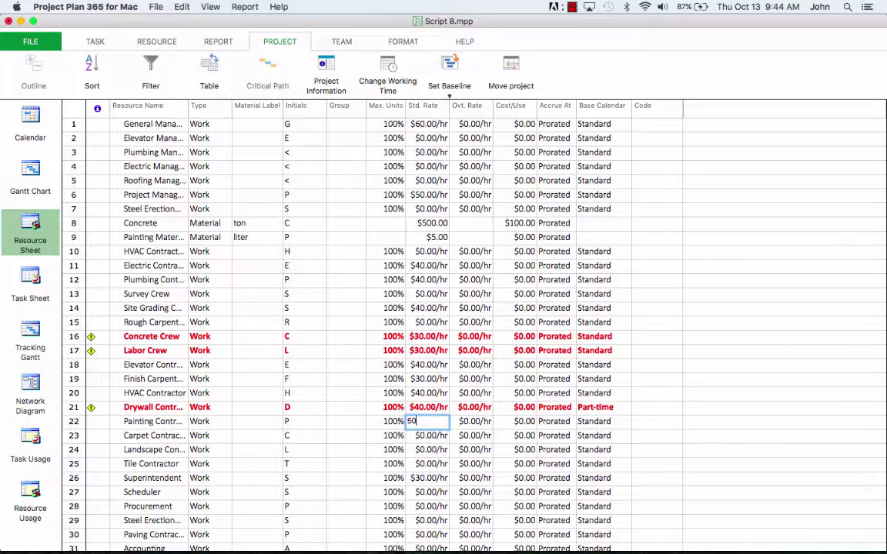
key("Return")
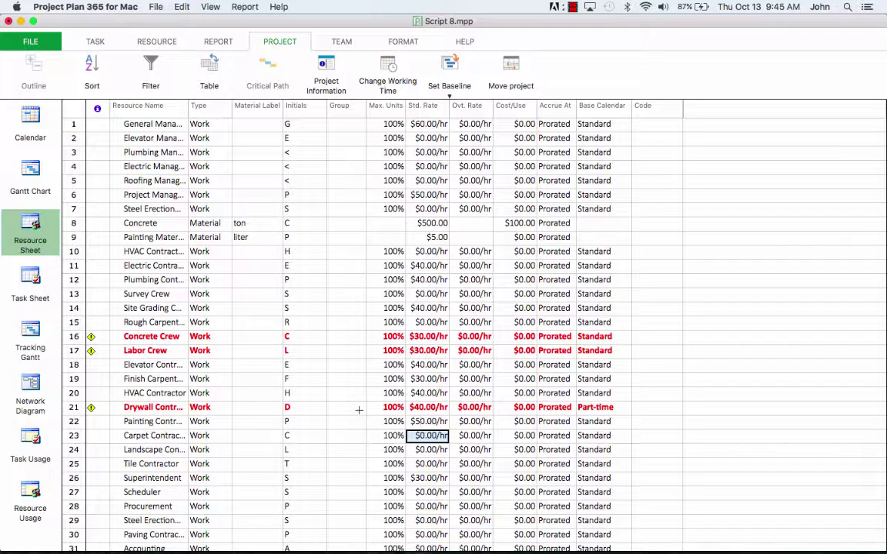
left_click(30, 447)
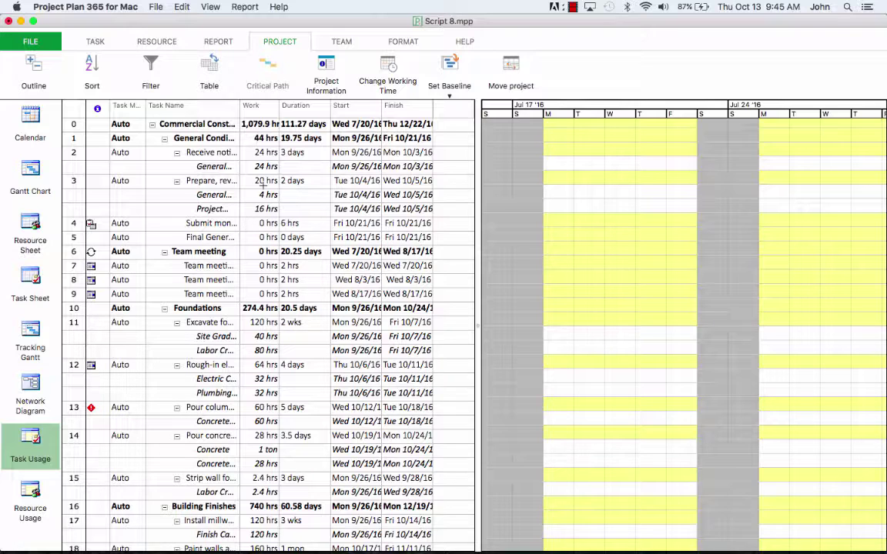
Apply the Baseline table to Task Usage and widen the table pane
left_click(210, 72)
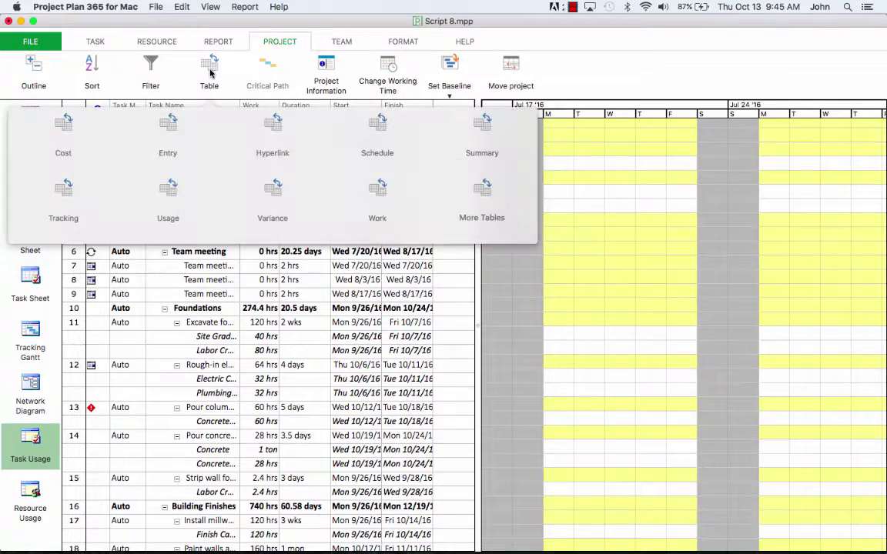
left_click(473, 198)
left_click(595, 359)
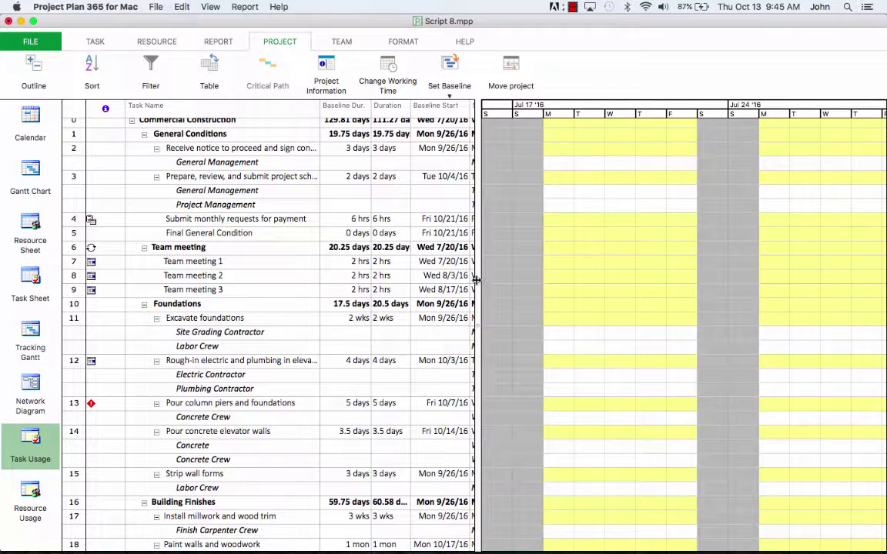
left_click_drag(476, 282, 807, 310)
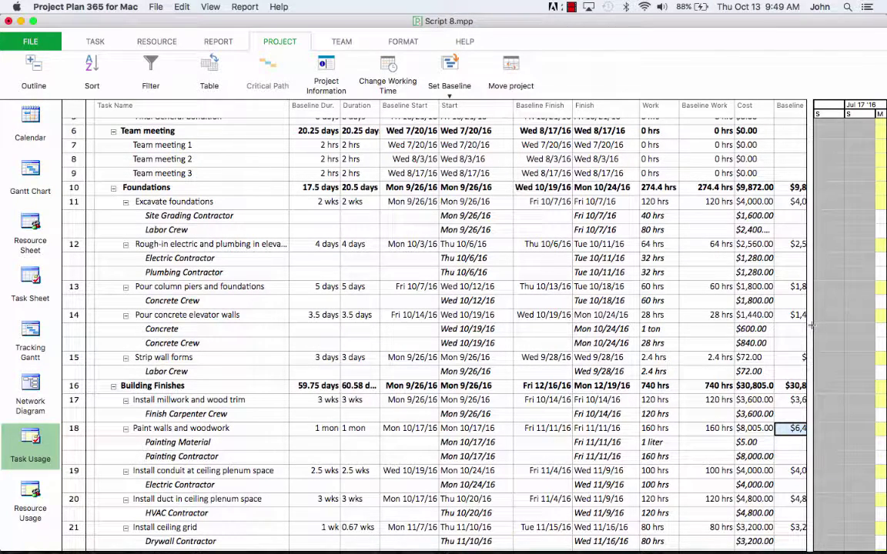
Compare Paint walls and woodwork's $8,005.00 cost with its $6,405.00 baseline, then check Hang wallpaper
left_click(74, 428)
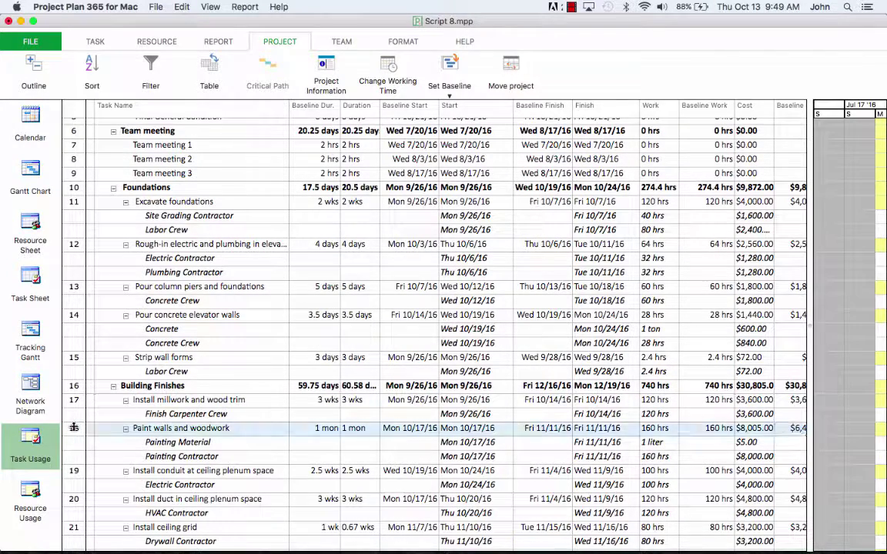
scroll(614, 526, "down", 2)
scroll(614, 526, "right", 1)
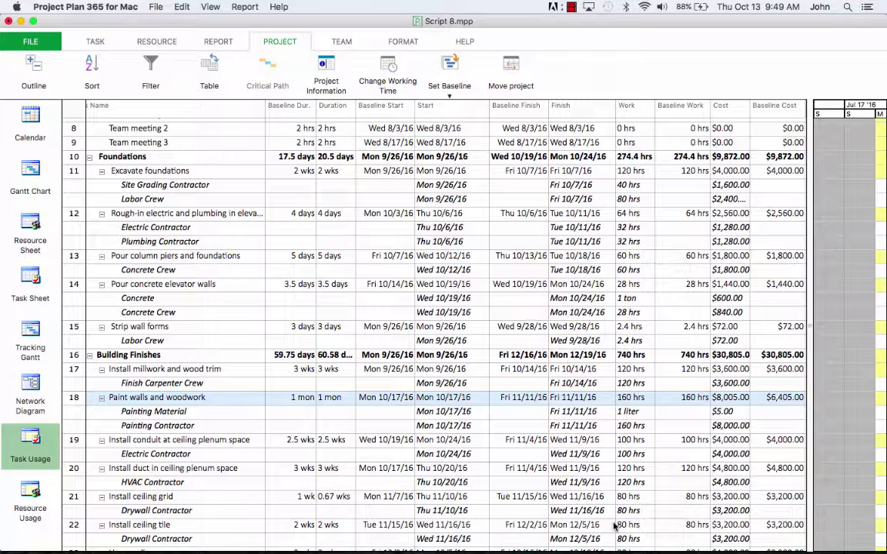
scroll(285, 489, "down", 5)
scroll(285, 488, "left", 1)
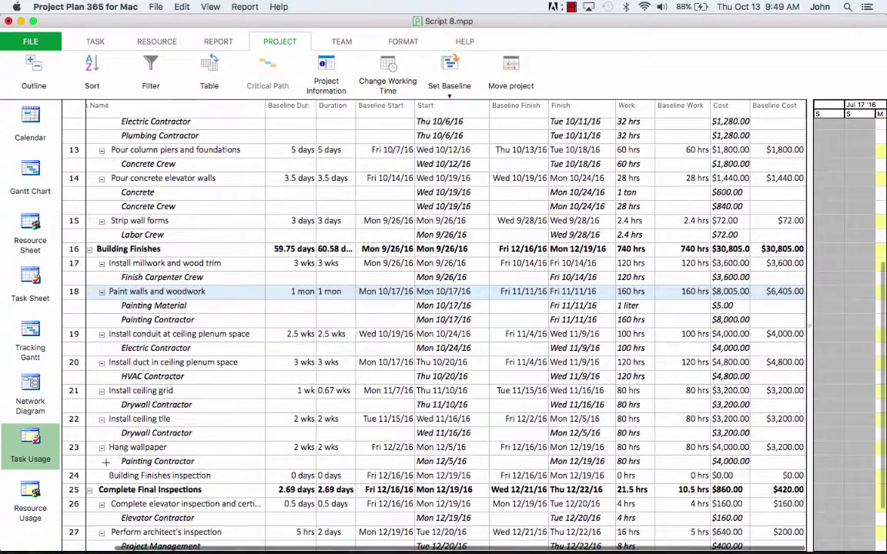
left_click(77, 446)
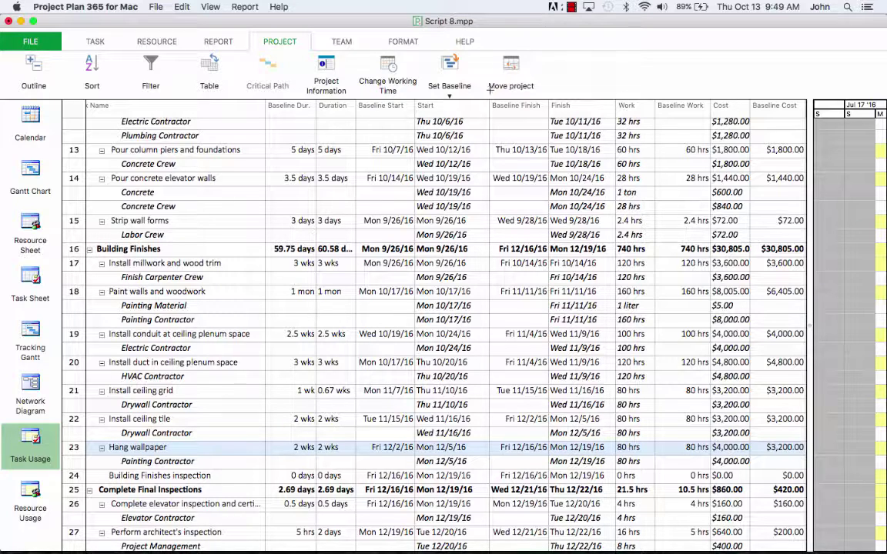
Show Project Statistics: current cost $44,117.00 vs $41,277.00 baseline, finish Thu 12/22/16
left_click(326, 83)
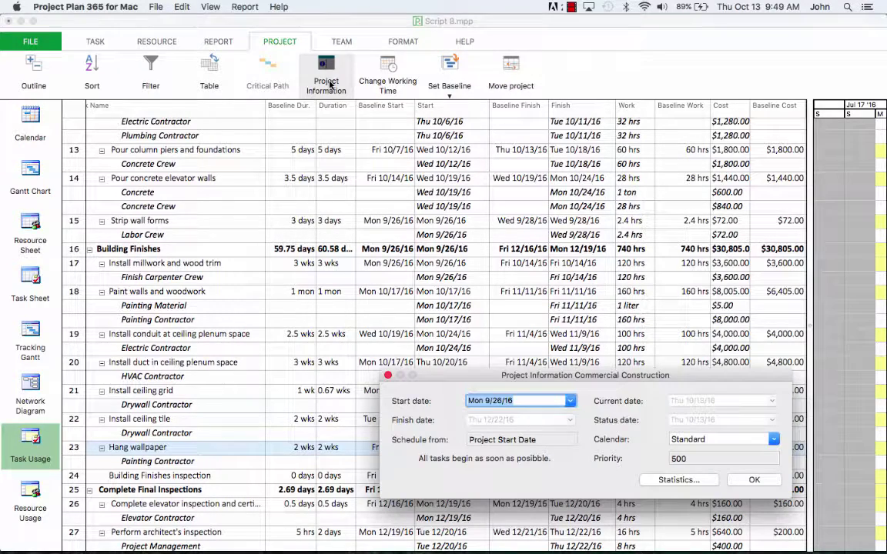
left_click(673, 479)
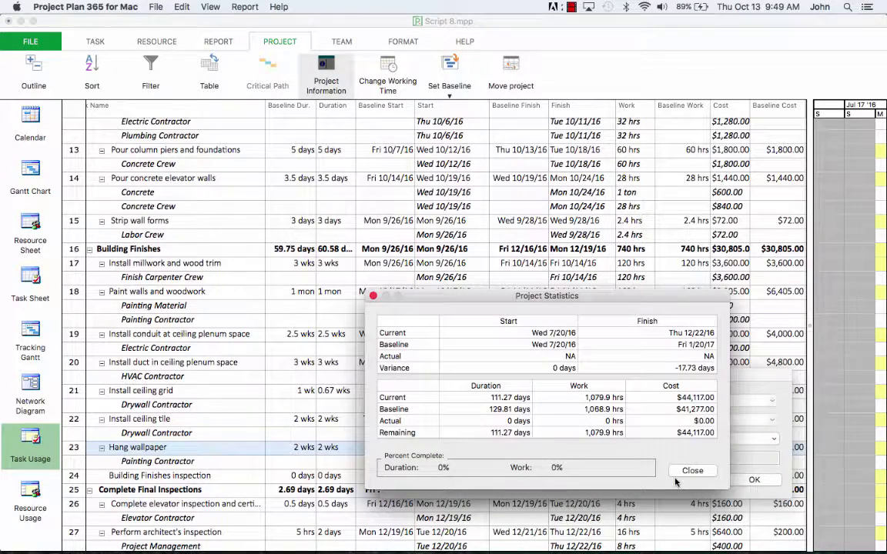